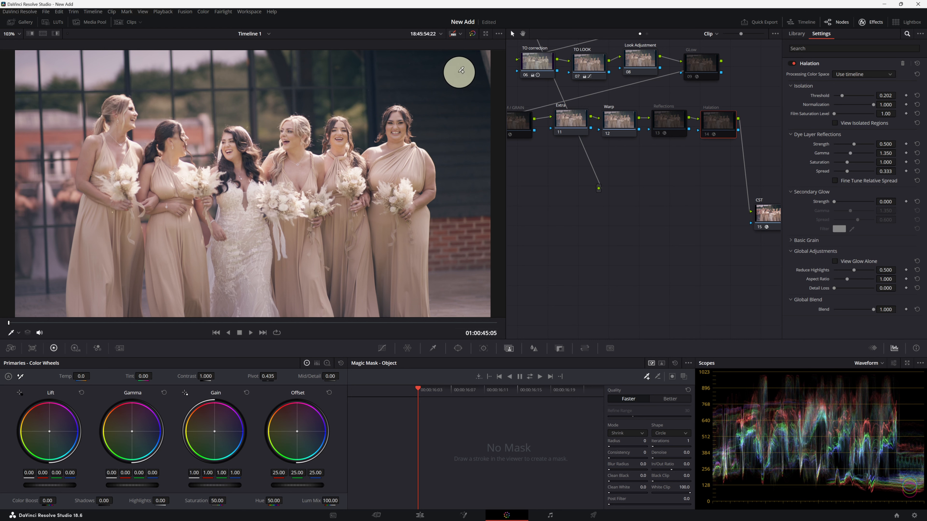
Preview the Reflections node on the bridesmaids clip, switch it off again and enable the Halation node
{"action": "left_click", "coordinate": [658, 135]}
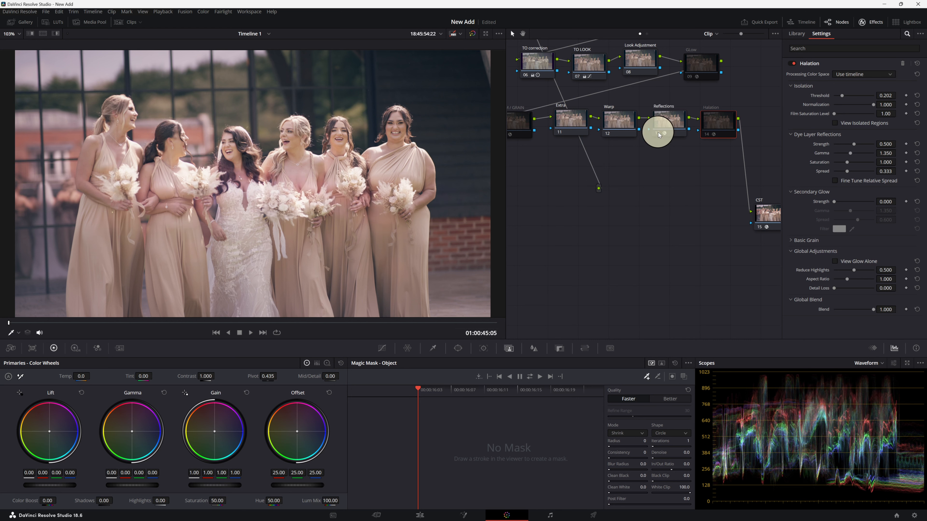
{"action": "left_click", "coordinate": [658, 135]}
{"action": "left_click", "coordinate": [708, 136]}
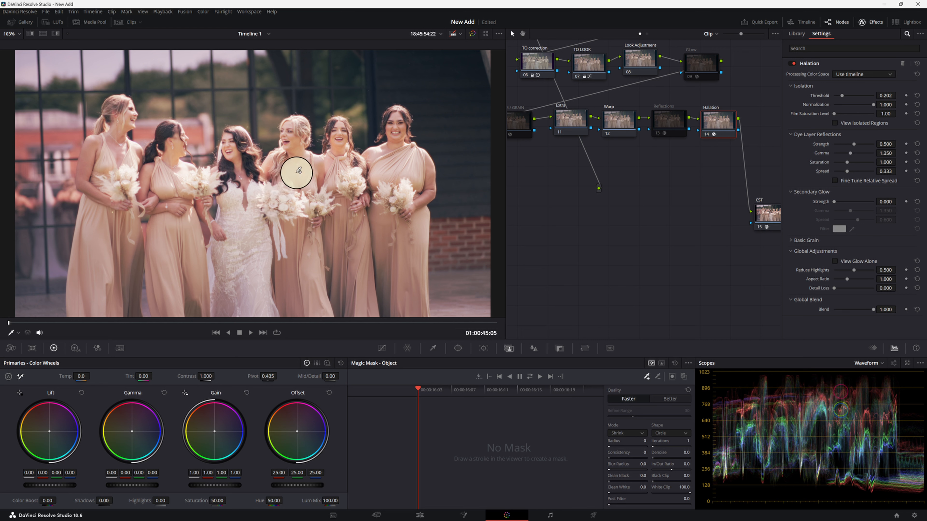
Inspect the Halation effect on the women's faces at 300% zoom by switching the node off and on
{"action": "left_click", "coordinate": [21, 34]}
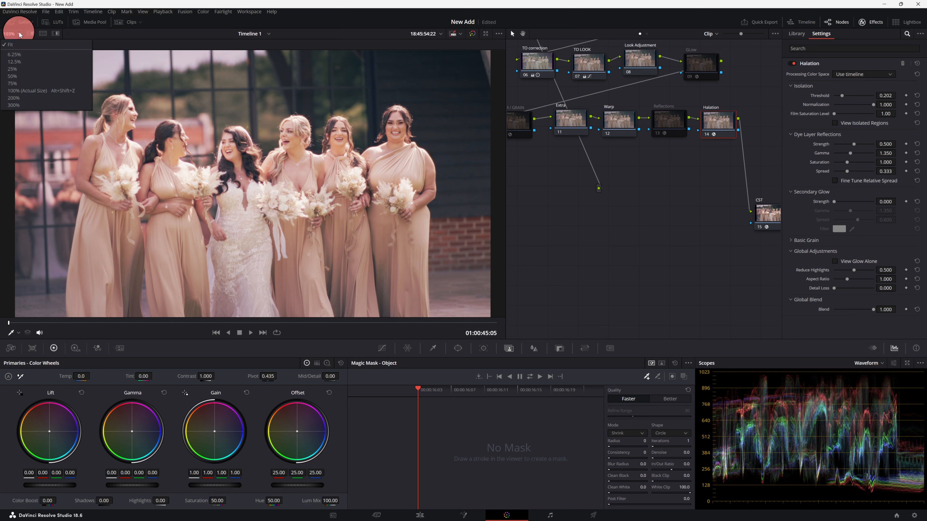
{"action": "left_click", "coordinate": [29, 104]}
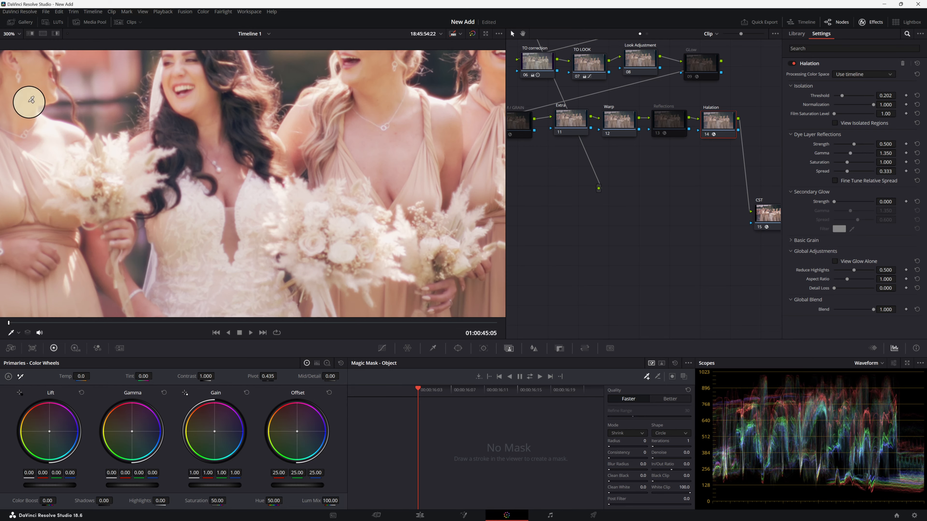
{"action": "left_click_drag", "start_coordinate": [321, 103], "coordinate": [393, 176]}
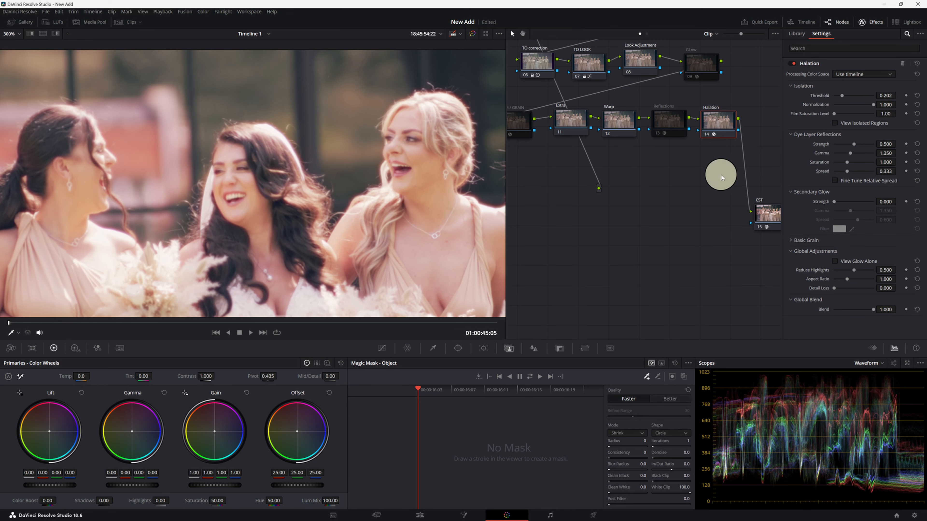
{"action": "key", "text": "ctrl+d"}
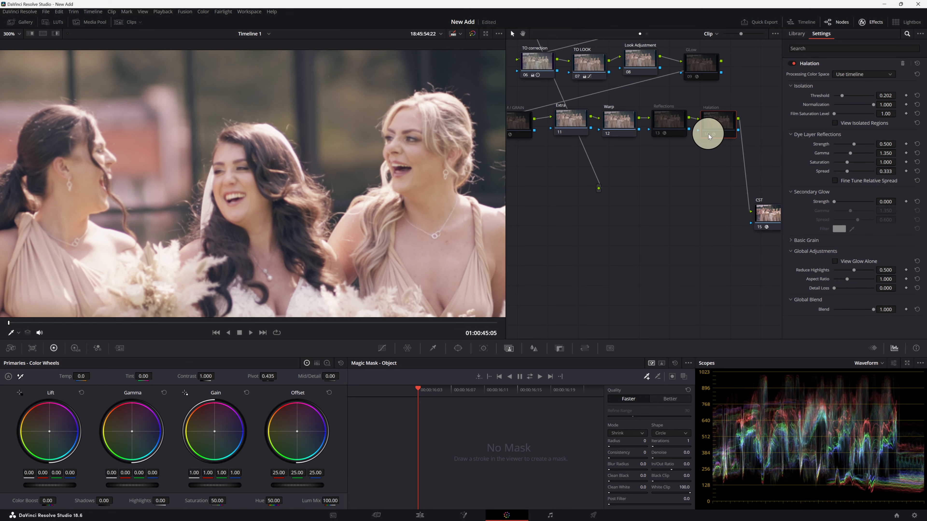
{"action": "key", "text": "ctrl+d"}
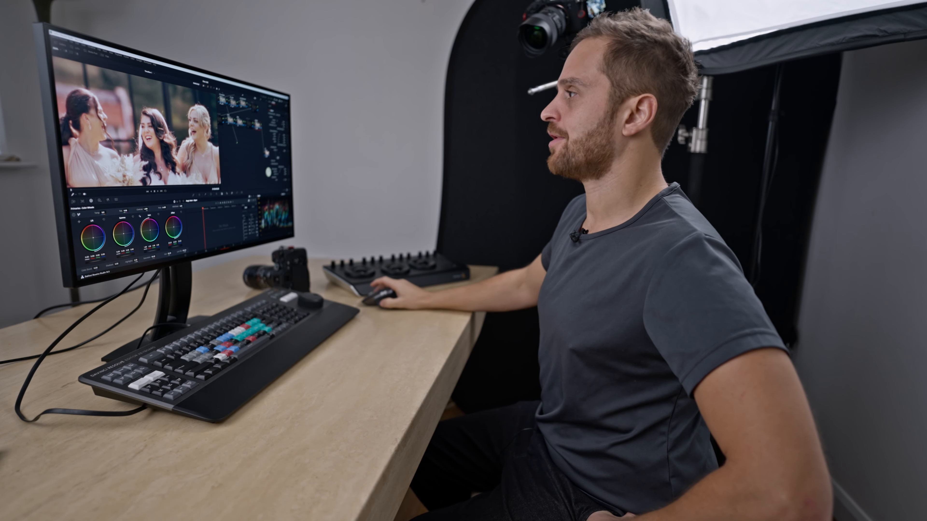
Compare the halation at full-frame and 300% zoom with the node on and off, and try a lower Global Blend
{"action": "left_click", "coordinate": [60, 50]}
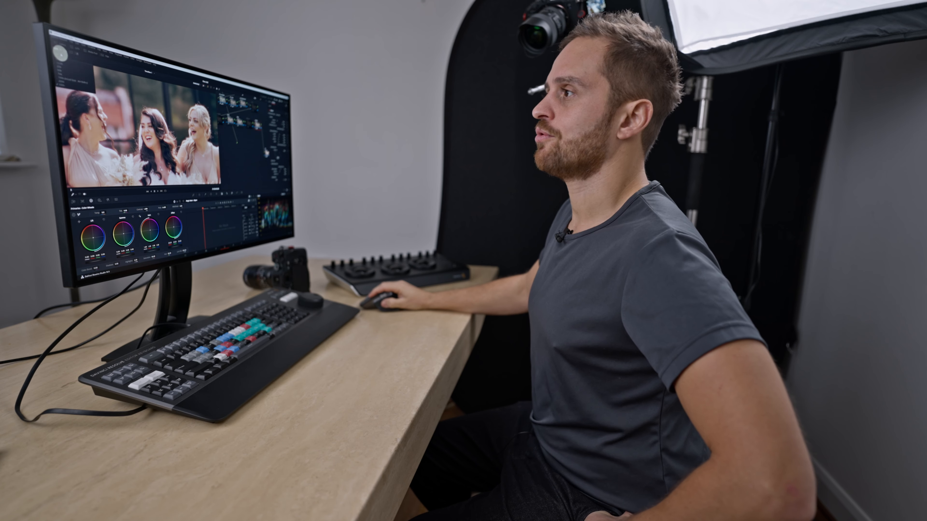
{"action": "left_click", "coordinate": [62, 58]}
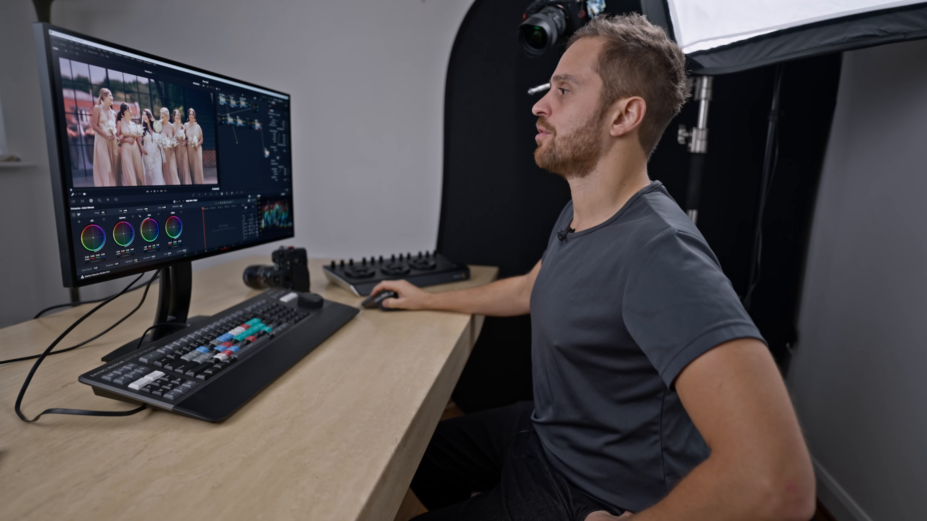
{"action": "left_click", "coordinate": [18, 34]}
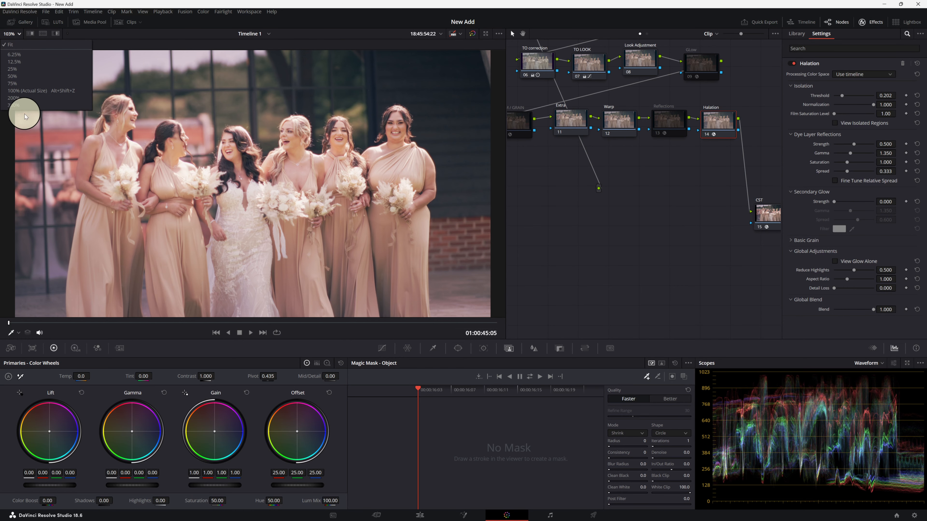
{"action": "left_click", "coordinate": [13, 105]}
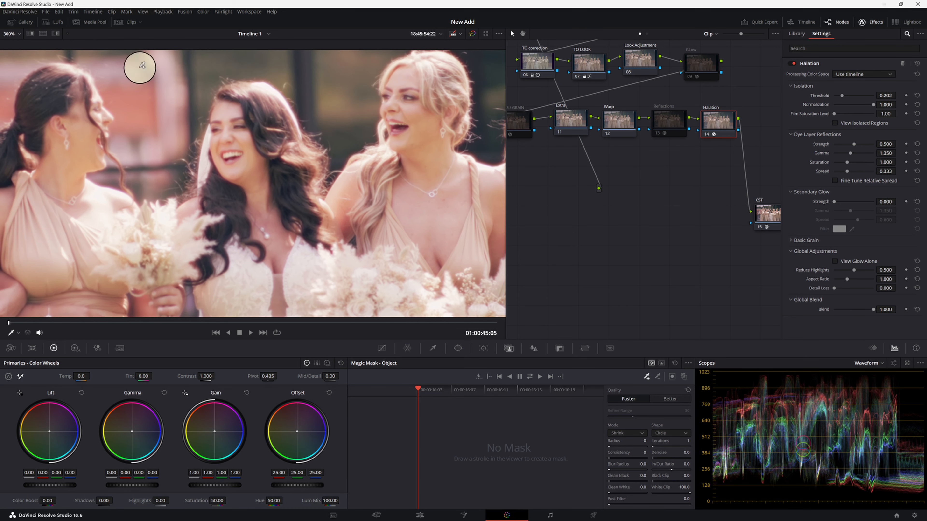
{"action": "left_click", "coordinate": [17, 34]}
{"action": "left_click", "coordinate": [18, 46]}
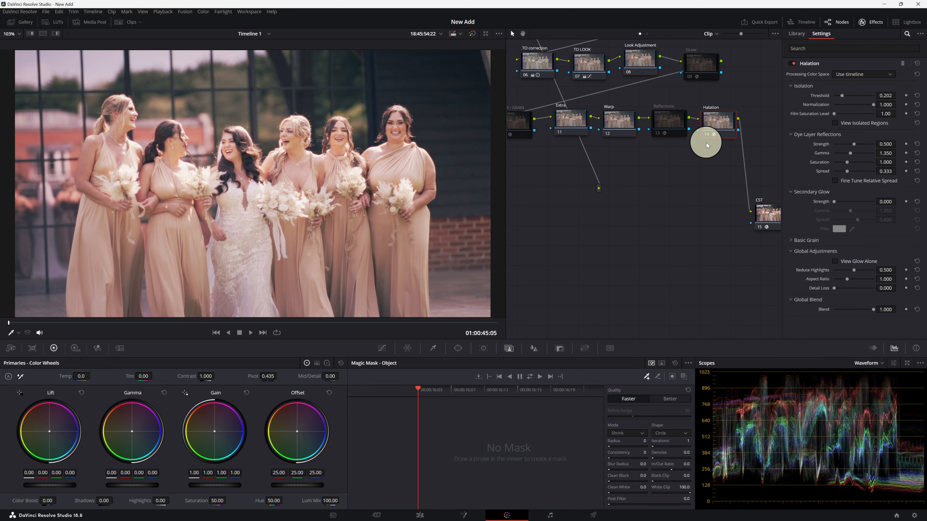
{"action": "key", "text": "ctrl+d"}
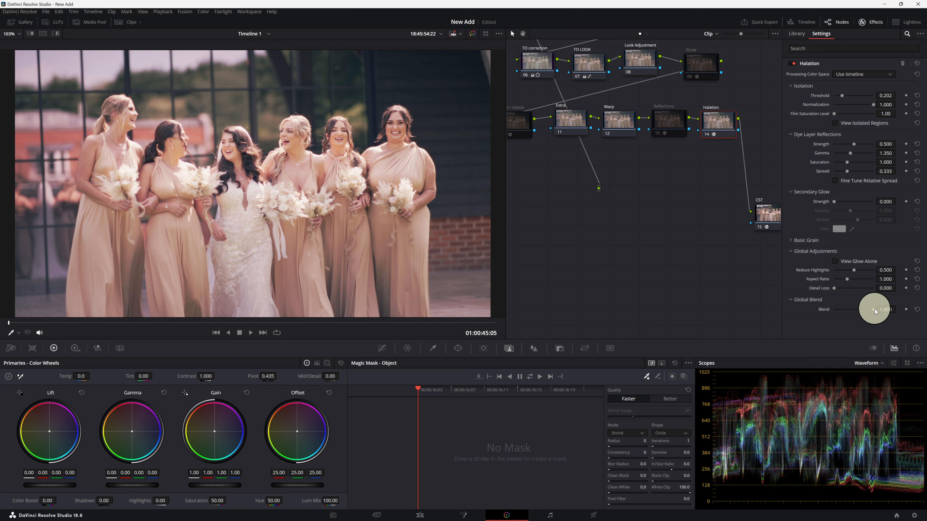
{"action": "mouse_move", "coordinate": [873, 309]}
{"action": "left_mouse_down"}
{"action": "mouse_move", "coordinate": [833, 310]}
{"action": "mouse_move", "coordinate": [868, 305]}
{"action": "mouse_move", "coordinate": [859, 306]}
{"action": "left_mouse_up"}
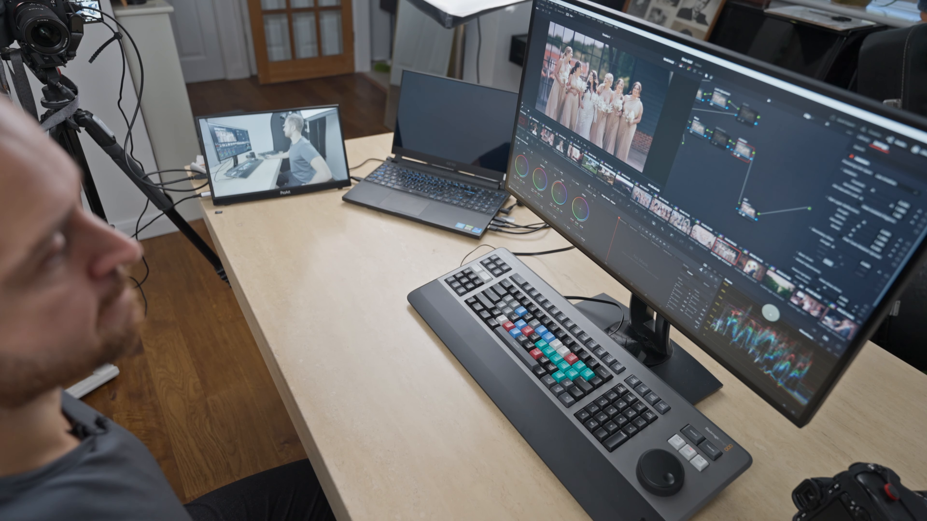
On the groom and older woman clip, replace the existing Halation node with an empty serial node between Reflections and CST
{"action": "left_click", "coordinate": [834, 316]}
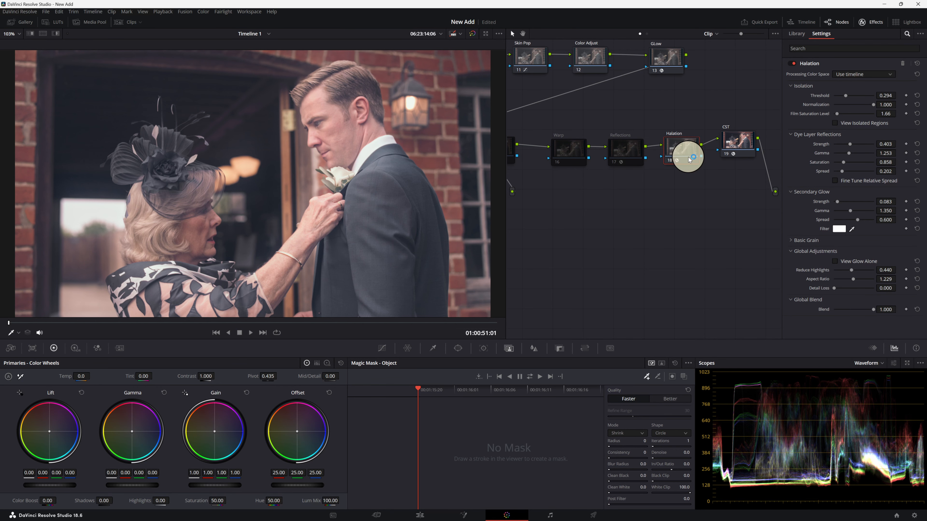
{"action": "key", "text": "BackSpace"}
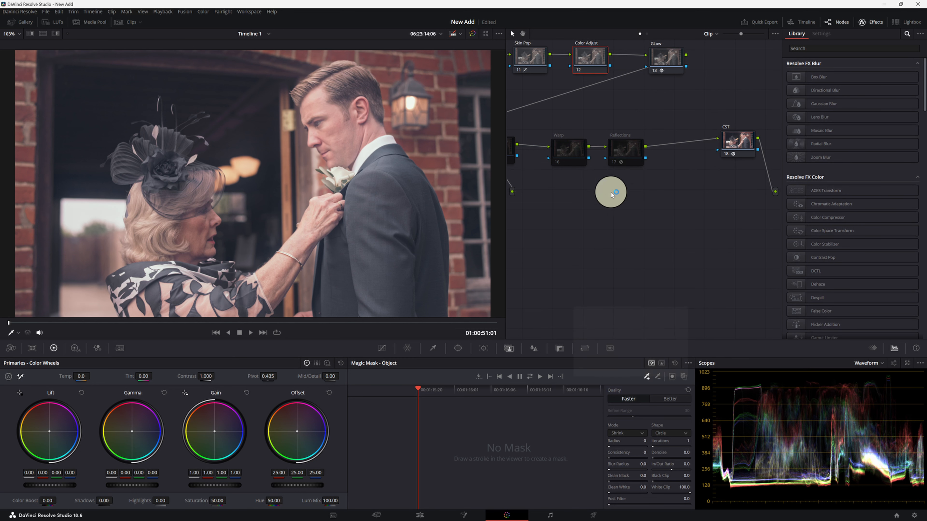
{"action": "left_click", "coordinate": [742, 134]}
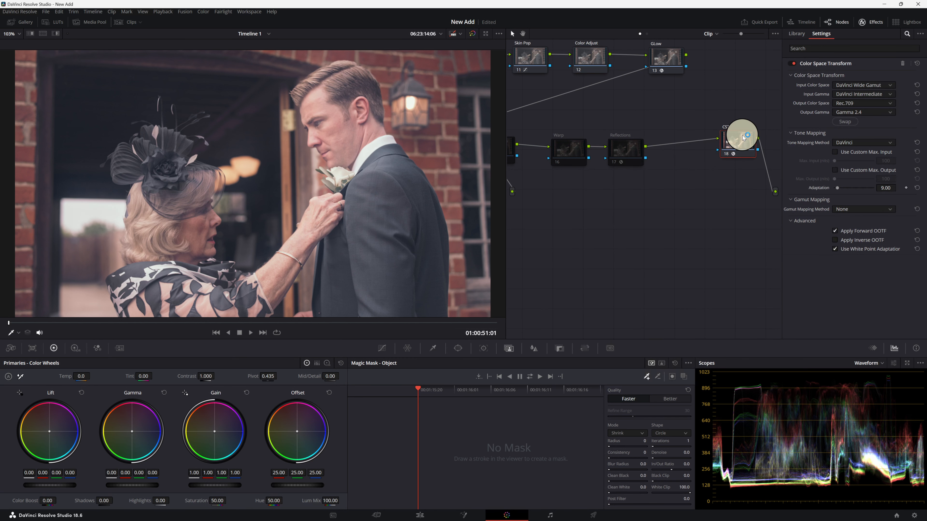
{"action": "key", "text": "shift+s"}
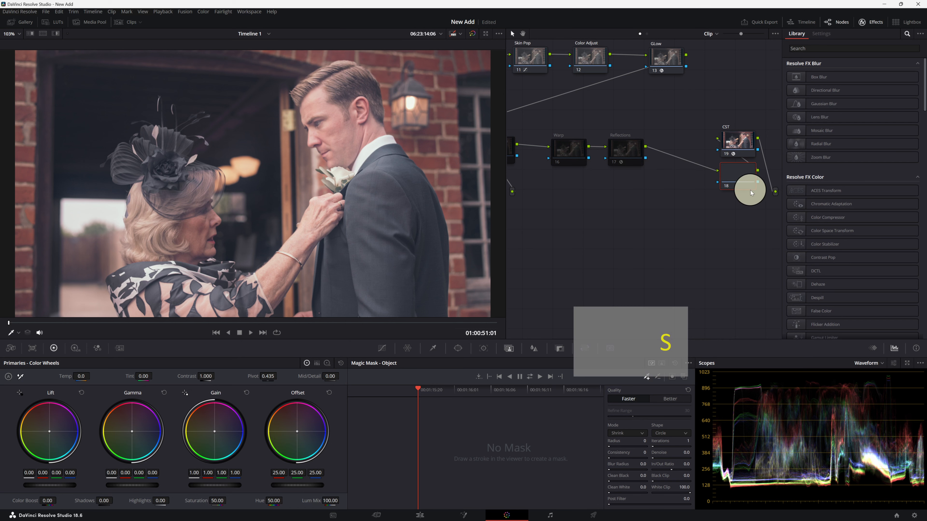
{"action": "left_click_drag", "start_coordinate": [727, 177], "coordinate": [718, 177]}
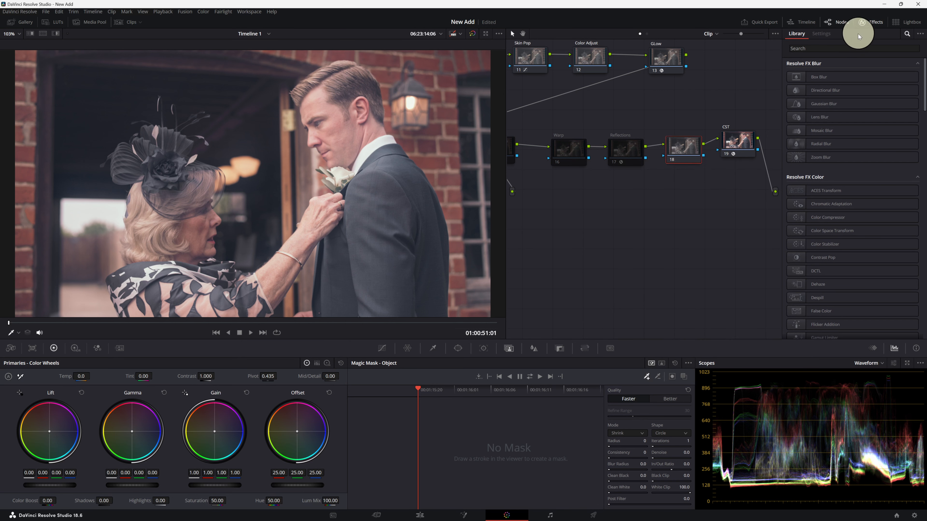
Find the Halation effect in the effects library and apply it to the new empty node
{"action": "left_click", "coordinate": [871, 23]}
{"action": "left_click", "coordinate": [874, 25]}
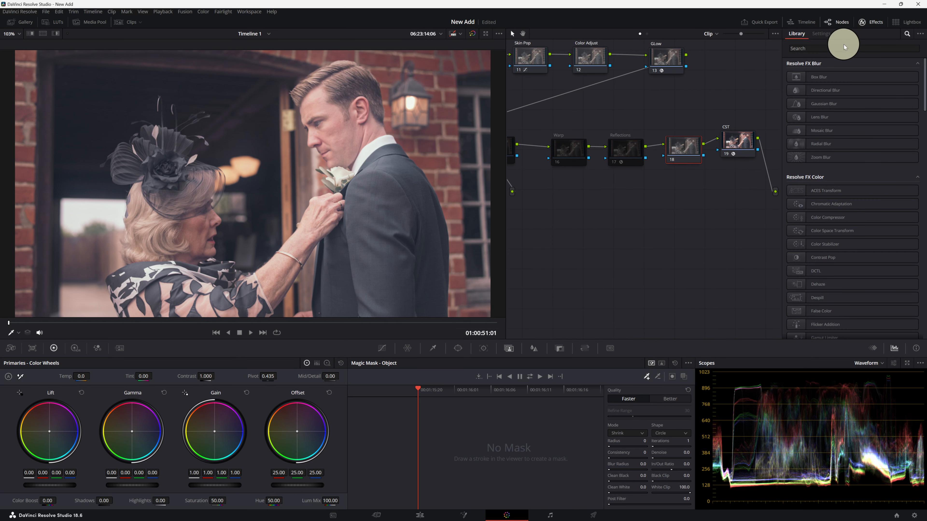
{"action": "type", "text": "hal"}
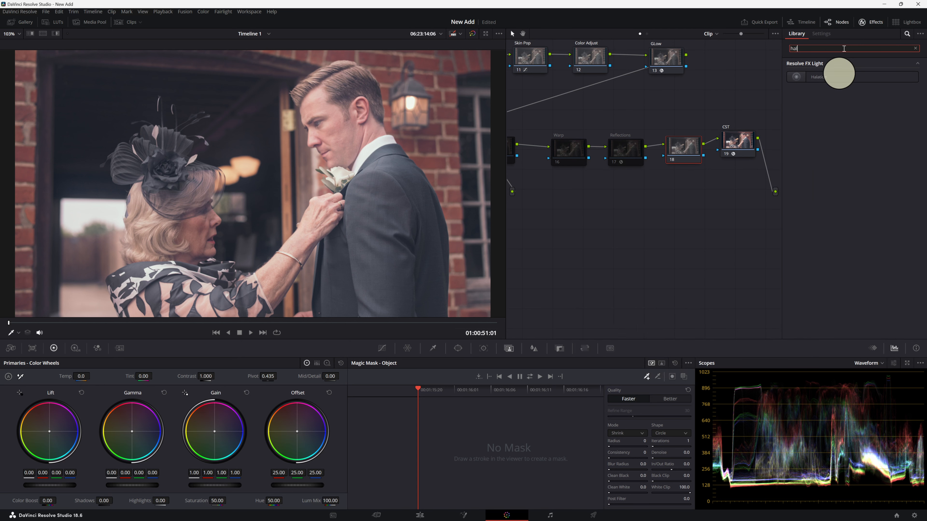
{"action": "left_click_drag", "start_coordinate": [835, 76], "coordinate": [678, 154]}
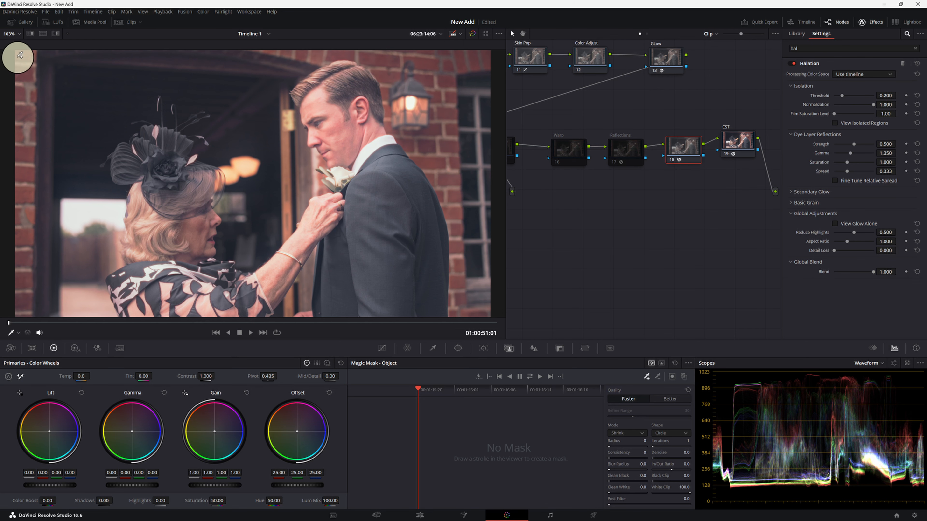
Set the Halation isolation to a threshold of 0.275, normalization of 1.000 and film saturation level of 1.00, judging it at 300% zoom
{"action": "left_click", "coordinate": [14, 34]}
{"action": "left_click", "coordinate": [20, 106]}
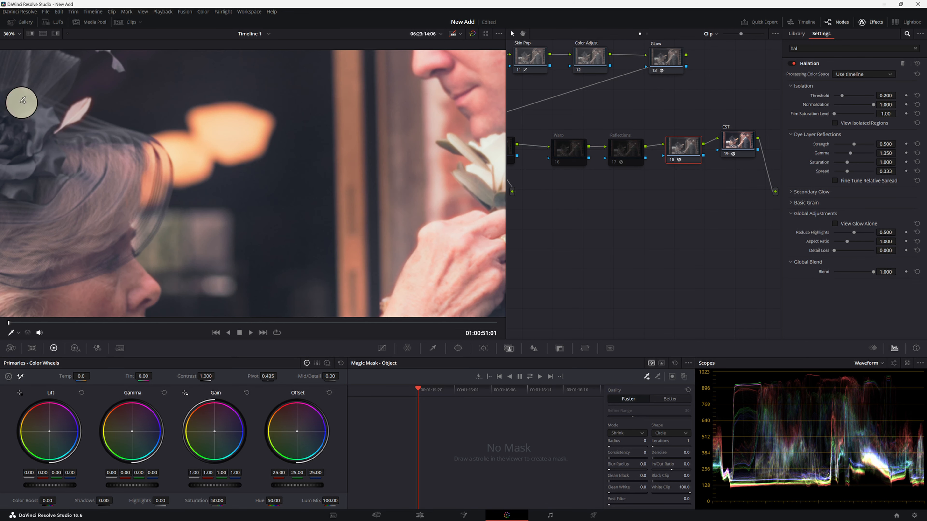
{"action": "left_click_drag", "start_coordinate": [419, 199], "coordinate": [416, 104]}
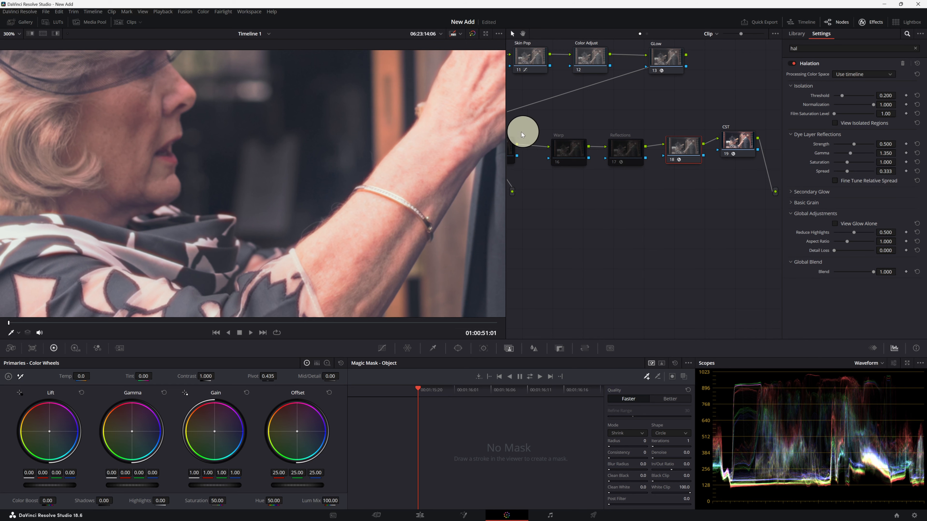
{"action": "left_click", "coordinate": [844, 23]}
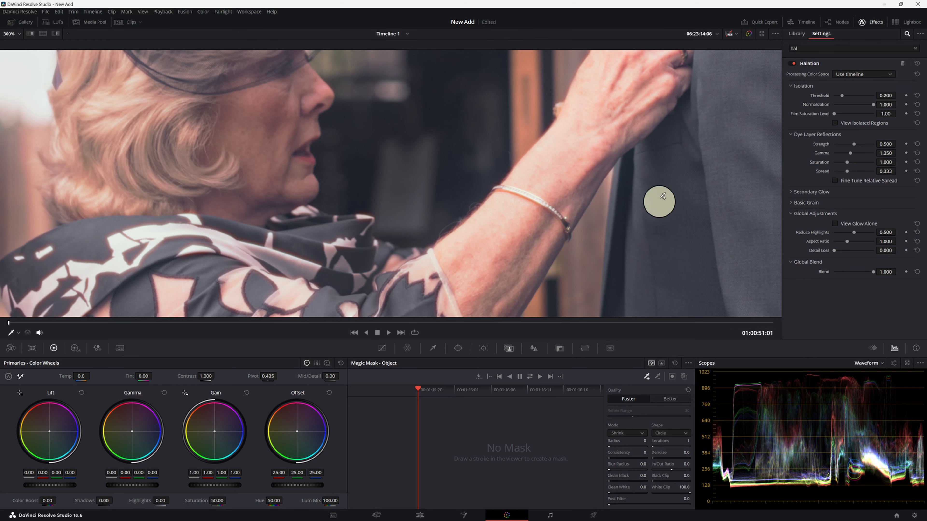
{"action": "left_click_drag", "start_coordinate": [658, 201], "coordinate": [611, 192]}
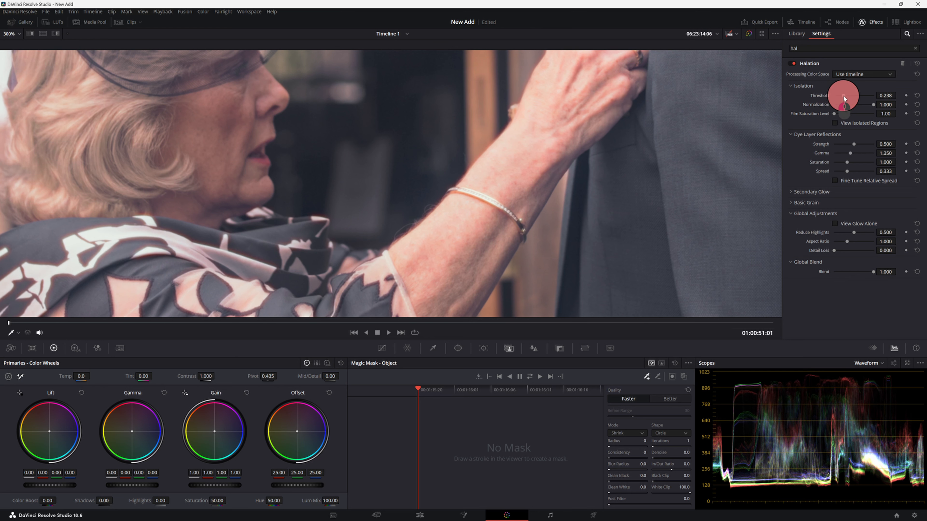
{"action": "left_click_drag", "start_coordinate": [842, 96], "coordinate": [856, 94]}
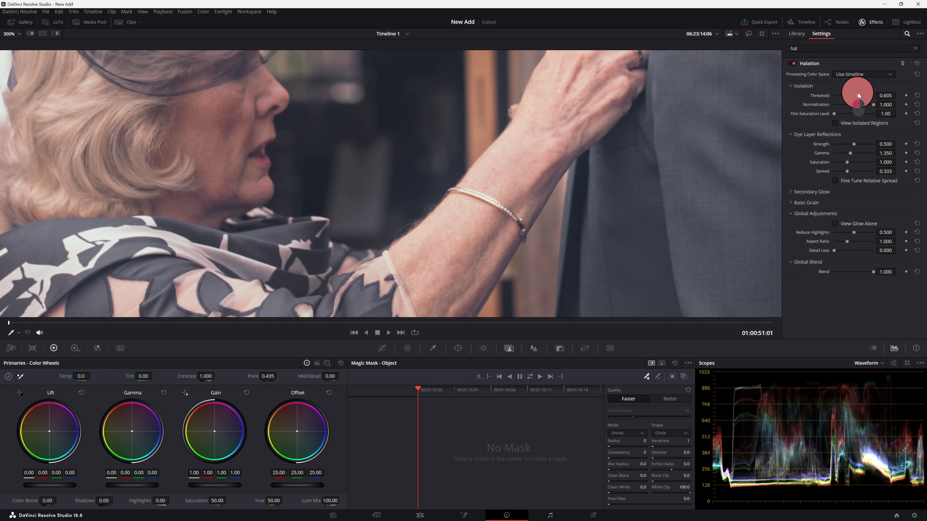
{"action": "mouse_move", "coordinate": [857, 94]}
{"action": "left_mouse_down"}
{"action": "mouse_move", "coordinate": [831, 95]}
{"action": "mouse_move", "coordinate": [844, 90]}
{"action": "left_mouse_up"}
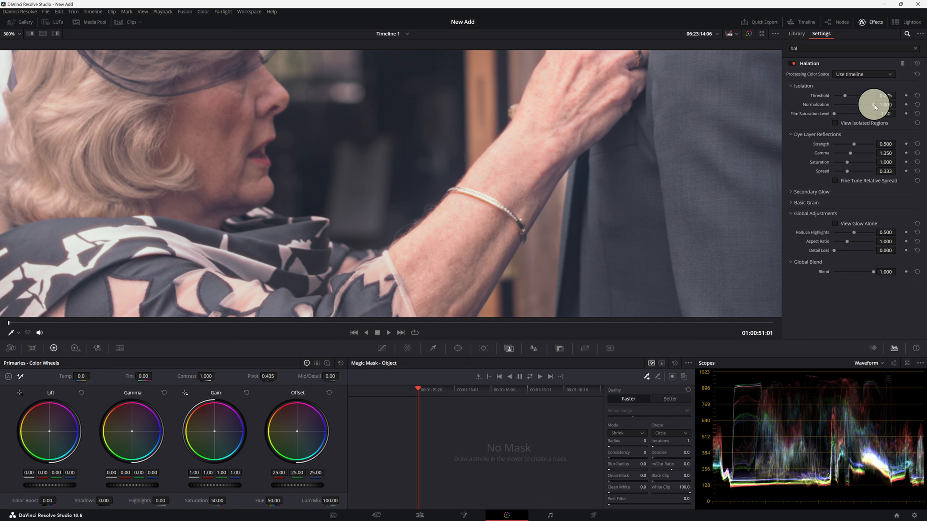
{"action": "left_click_drag", "start_coordinate": [865, 105], "coordinate": [889, 93]}
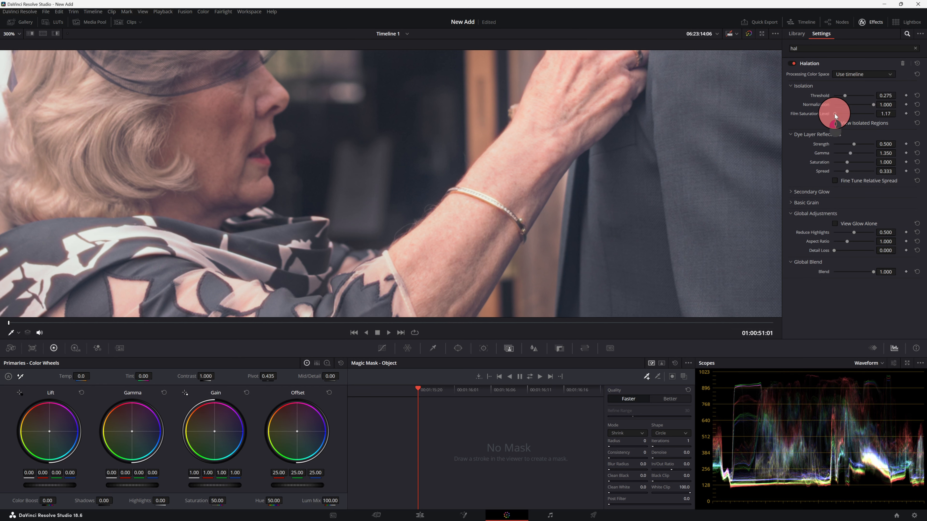
{"action": "mouse_move", "coordinate": [834, 114]}
{"action": "left_mouse_down"}
{"action": "mouse_move", "coordinate": [861, 111]}
{"action": "mouse_move", "coordinate": [827, 111]}
{"action": "mouse_move", "coordinate": [834, 105]}
{"action": "left_mouse_up"}
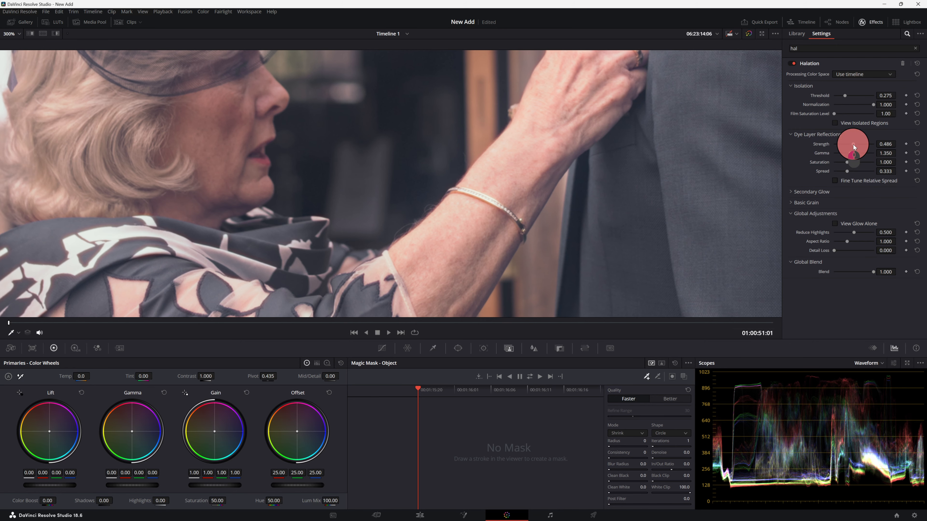
Set the Halation dye layer reflections to strength 0.275, gamma 1.690 and saturation 0.913, judging the picture at 100% zoom
{"action": "mouse_move", "coordinate": [852, 144]}
{"action": "left_mouse_down"}
{"action": "mouse_move", "coordinate": [830, 143]}
{"action": "mouse_move", "coordinate": [865, 140]}
{"action": "mouse_move", "coordinate": [846, 137]}
{"action": "left_mouse_up"}
{"action": "left_click", "coordinate": [8, 34]}
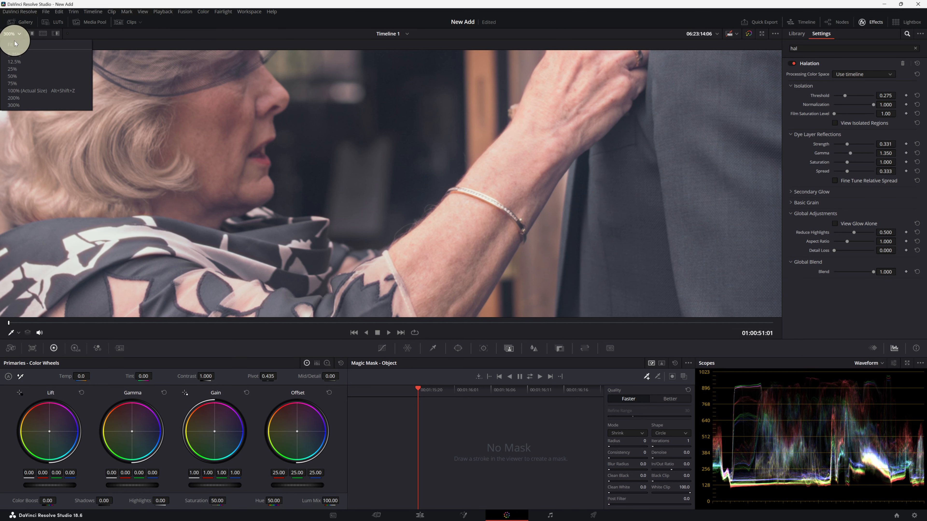
{"action": "left_click", "coordinate": [25, 89]}
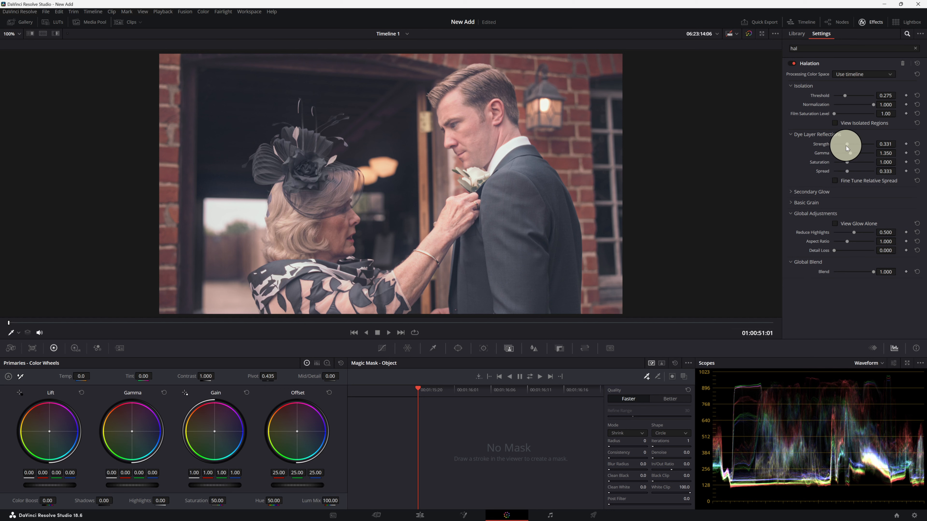
{"action": "mouse_move", "coordinate": [847, 145]}
{"action": "left_mouse_down"}
{"action": "mouse_move", "coordinate": [876, 135]}
{"action": "mouse_move", "coordinate": [860, 143]}
{"action": "left_mouse_up"}
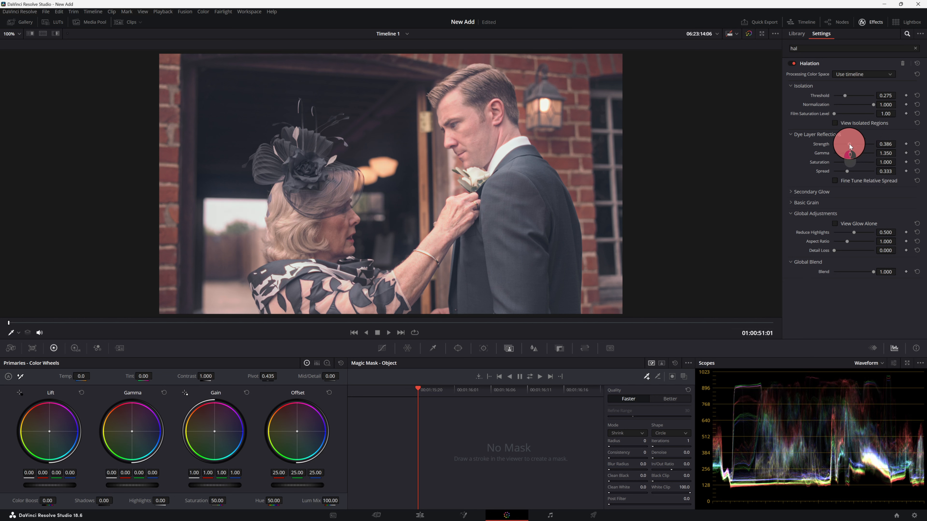
{"action": "left_click_drag", "start_coordinate": [849, 144], "coordinate": [846, 145]}
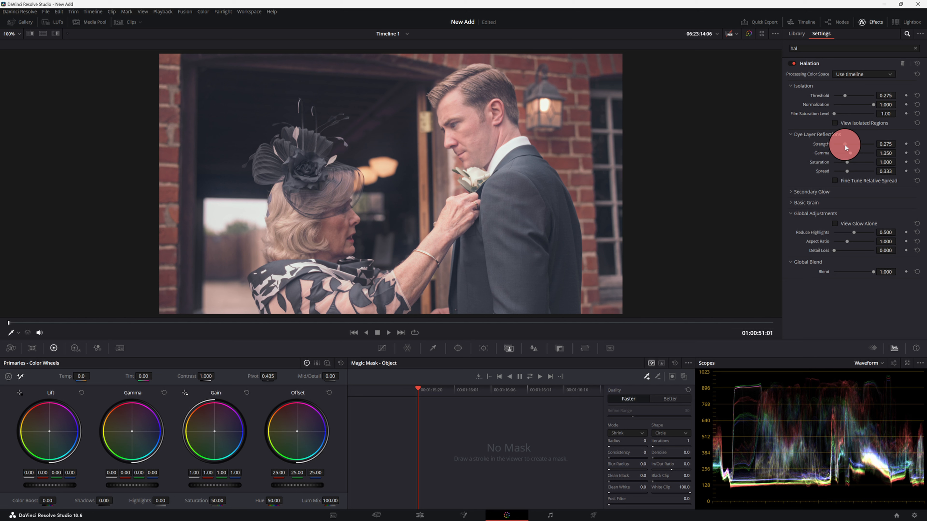
{"action": "mouse_move", "coordinate": [849, 153]}
{"action": "left_mouse_down"}
{"action": "mouse_move", "coordinate": [862, 151]}
{"action": "mouse_move", "coordinate": [849, 162]}
{"action": "mouse_move", "coordinate": [864, 159]}
{"action": "mouse_move", "coordinate": [845, 162]}
{"action": "left_mouse_up"}
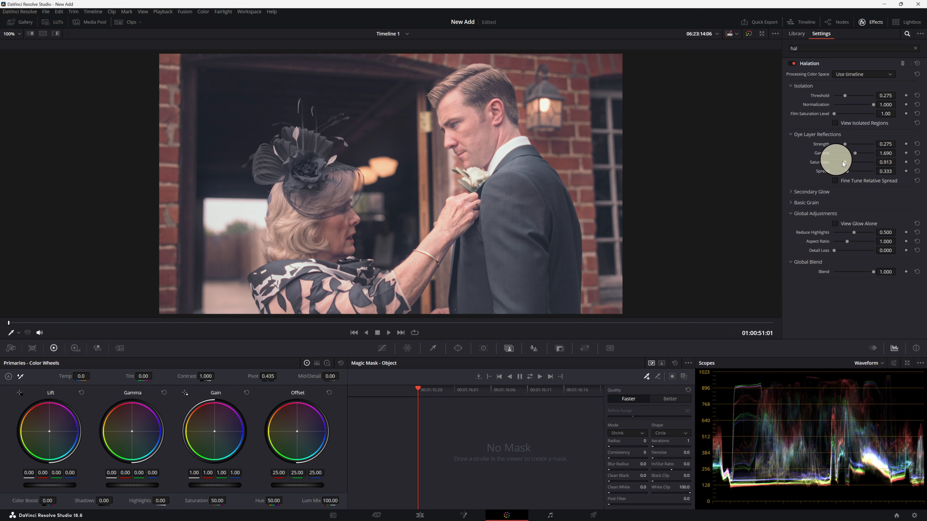
Set the Halation dye layer reflections' spread to 0.294, judging the edges of the woman's arm and face at 300% zoom
{"action": "left_click", "coordinate": [13, 34]}
{"action": "left_click", "coordinate": [15, 103]}
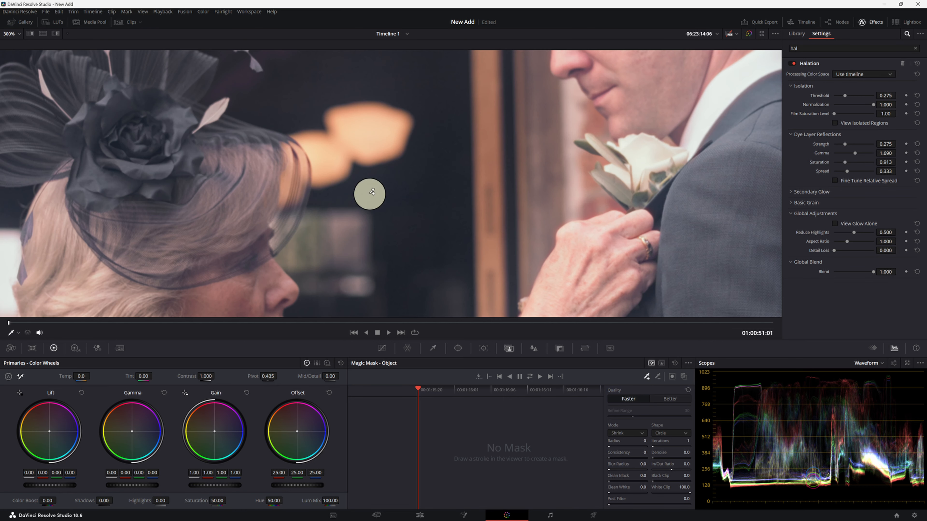
{"action": "left_click_drag", "start_coordinate": [466, 240], "coordinate": [487, 86]}
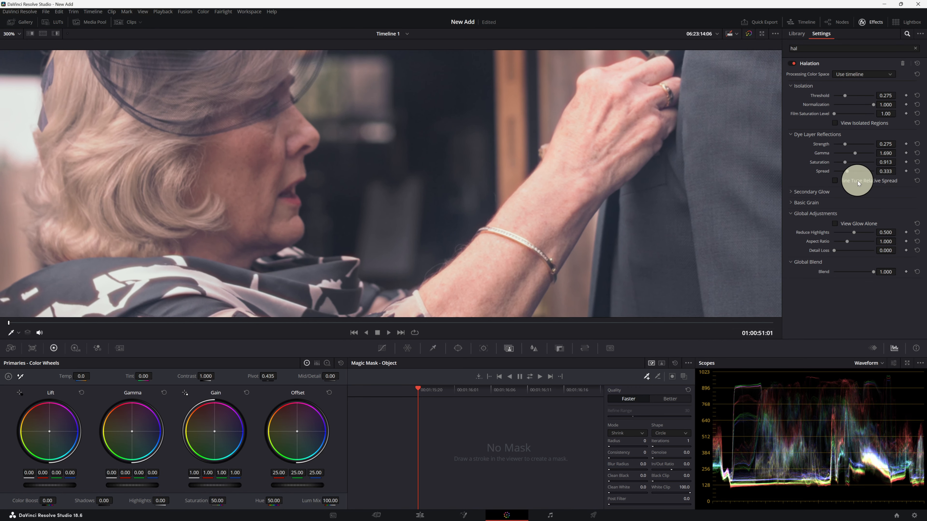
{"action": "left_click_drag", "start_coordinate": [845, 172], "coordinate": [823, 173]}
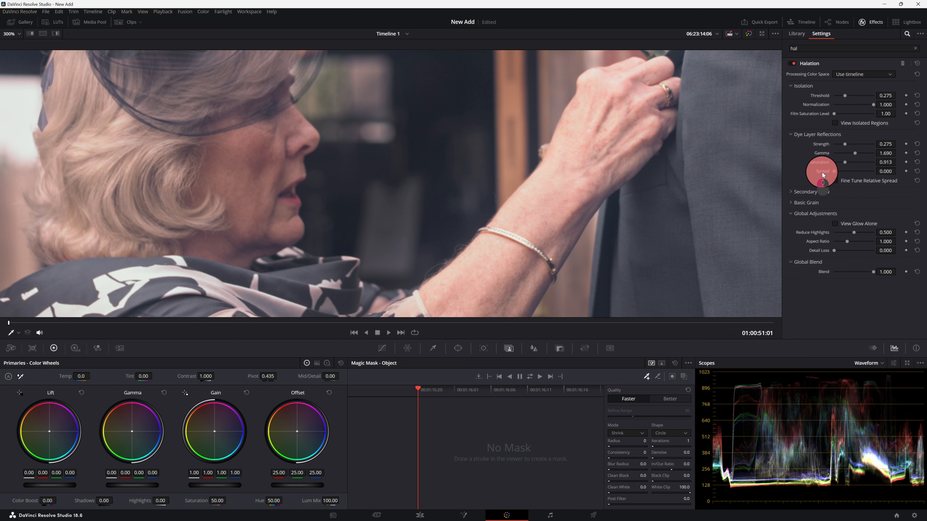
{"action": "left_click_drag", "start_coordinate": [837, 169], "coordinate": [870, 165]}
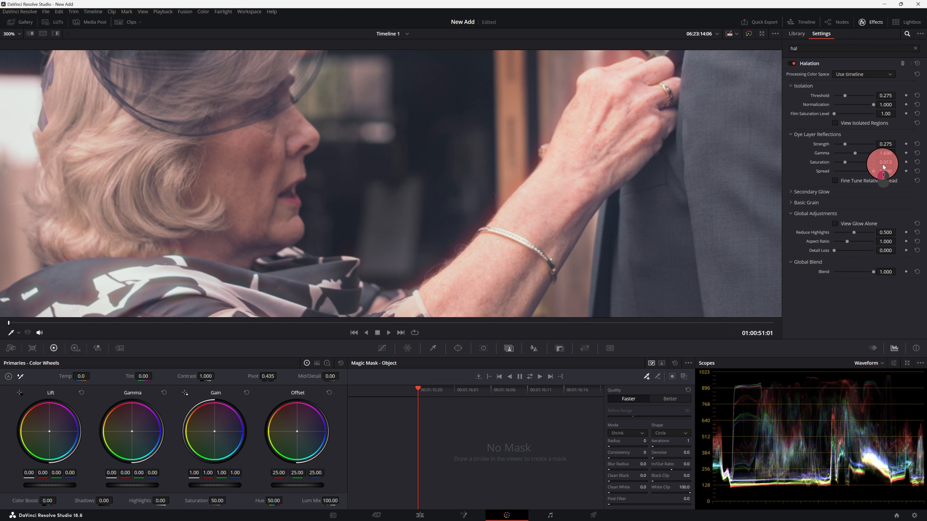
{"action": "left_click_drag", "start_coordinate": [860, 170], "coordinate": [850, 173]}
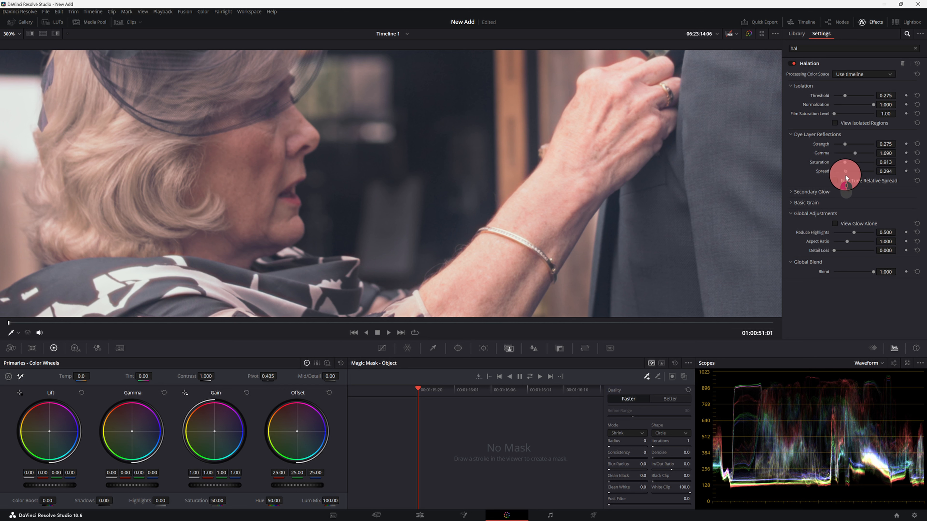
Try out the Halation effect's Secondary Glow strength and return it to 0.000
{"action": "left_click", "coordinate": [850, 196]}
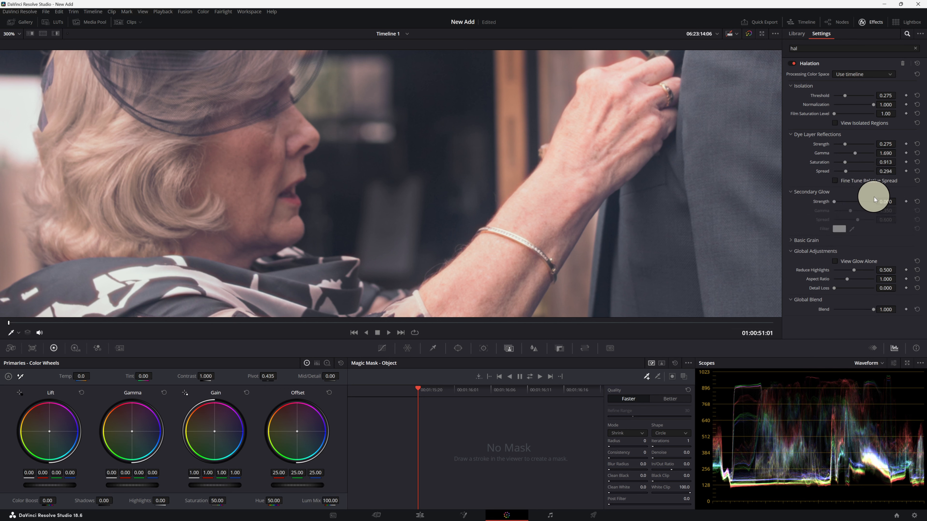
{"action": "left_click", "coordinate": [834, 202]}
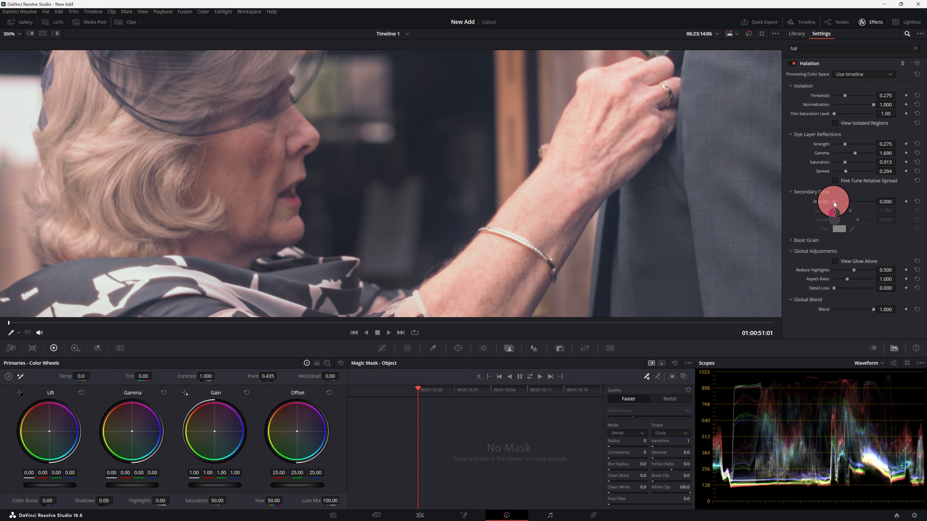
{"action": "left_click_drag", "start_coordinate": [833, 204], "coordinate": [805, 197]}
{"action": "left_click", "coordinate": [791, 192]}
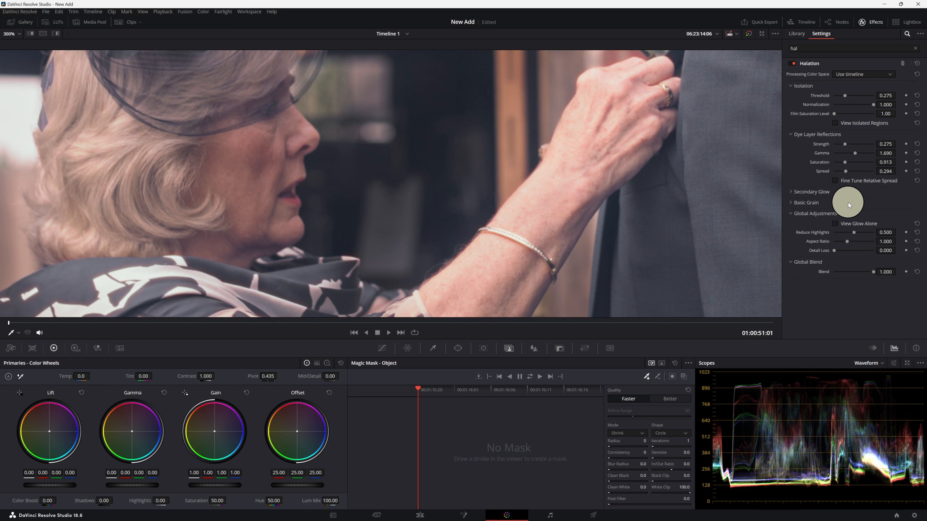
Set Halation's Reduce Highlights to 0.523, Aspect Ratio to 1.078 and Global Blend to 0.890, judging the whole frame
{"action": "left_click_drag", "start_coordinate": [856, 234], "coordinate": [822, 252]}
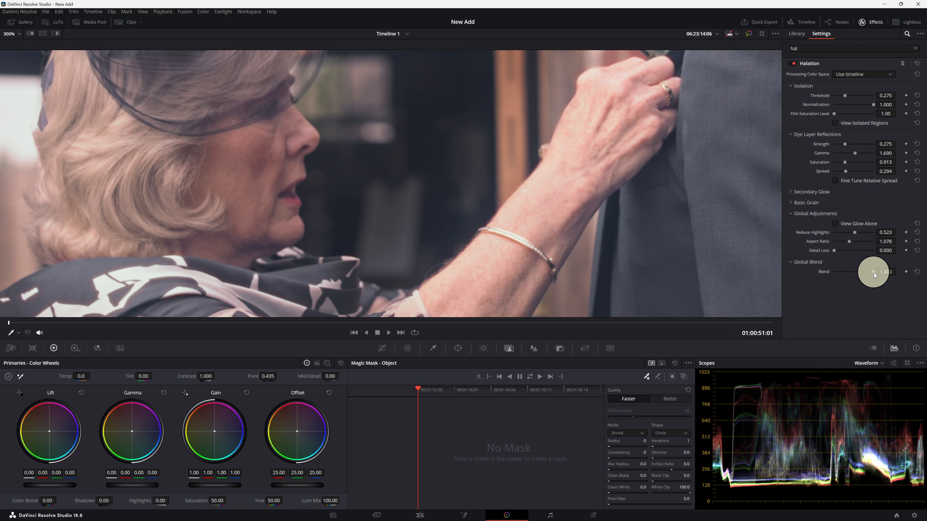
{"action": "mouse_move", "coordinate": [873, 272]}
{"action": "left_mouse_down"}
{"action": "mouse_move", "coordinate": [819, 277]}
{"action": "mouse_move", "coordinate": [909, 266]}
{"action": "mouse_move", "coordinate": [822, 279]}
{"action": "mouse_move", "coordinate": [888, 267]}
{"action": "mouse_move", "coordinate": [863, 267]}
{"action": "mouse_move", "coordinate": [886, 270]}
{"action": "mouse_move", "coordinate": [858, 277]}
{"action": "mouse_move", "coordinate": [869, 272]}
{"action": "left_mouse_up"}
{"action": "left_click", "coordinate": [11, 37]}
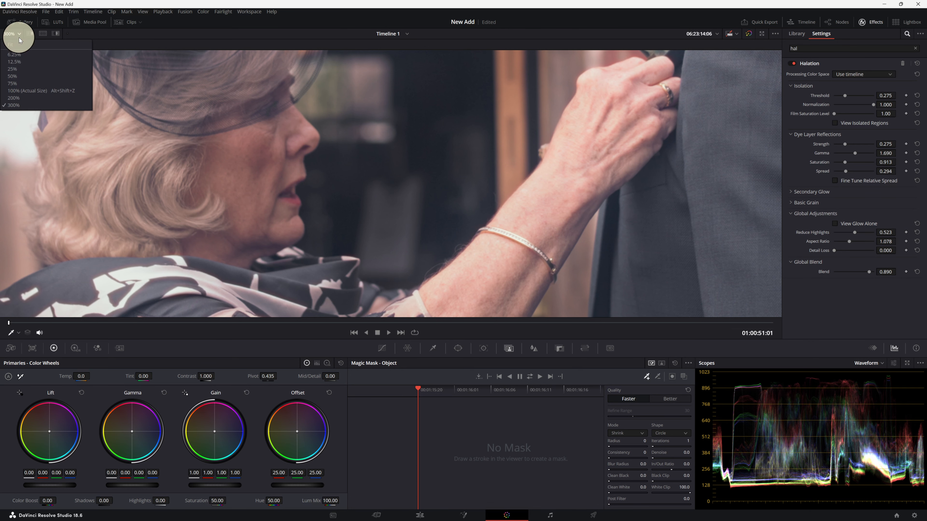
{"action": "left_click", "coordinate": [22, 43]}
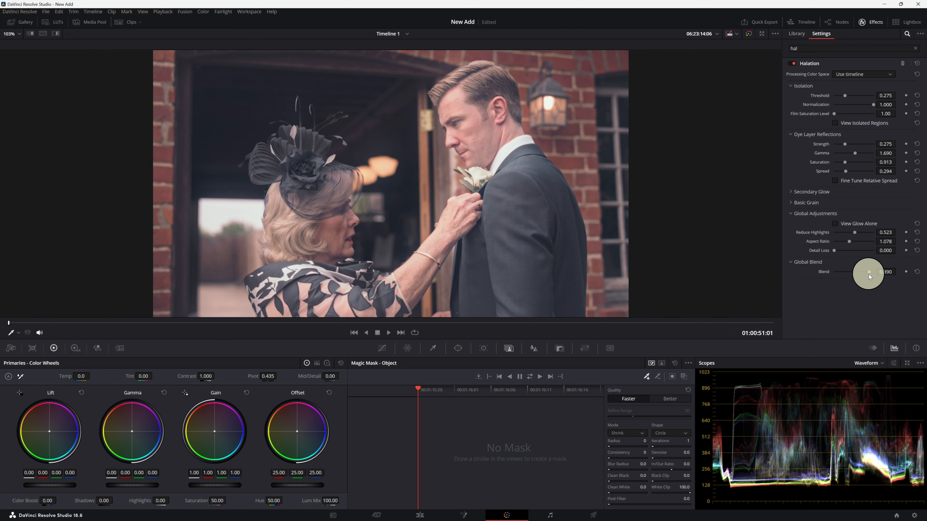
Raise the dye layer reflections' strength to 0.403 and reduce the Halation global blend to 0.303, judging the arm at 300% zoom
{"action": "mouse_move", "coordinate": [869, 272]}
{"action": "left_mouse_down"}
{"action": "mouse_move", "coordinate": [840, 273]}
{"action": "mouse_move", "coordinate": [885, 265]}
{"action": "left_mouse_up"}
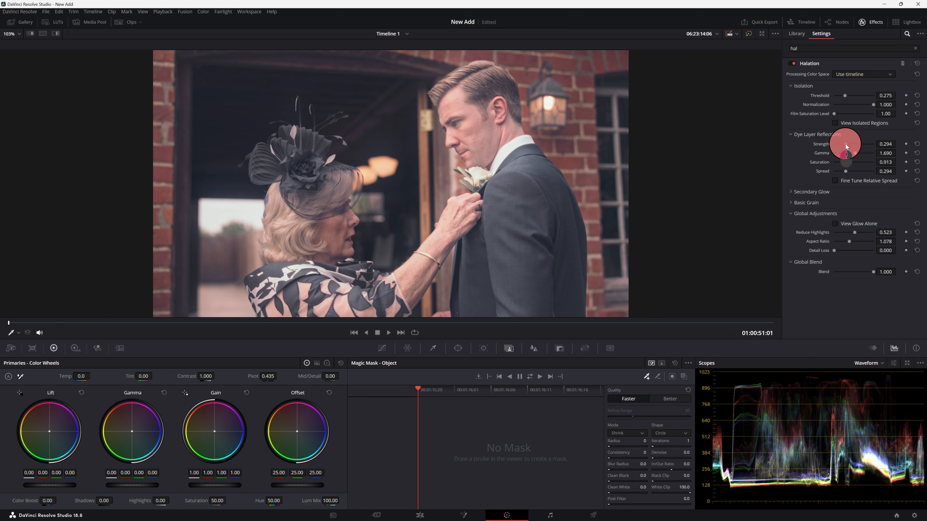
{"action": "mouse_move", "coordinate": [846, 146]}
{"action": "left_mouse_down"}
{"action": "mouse_move", "coordinate": [857, 144]}
{"action": "mouse_move", "coordinate": [849, 145]}
{"action": "left_mouse_up"}
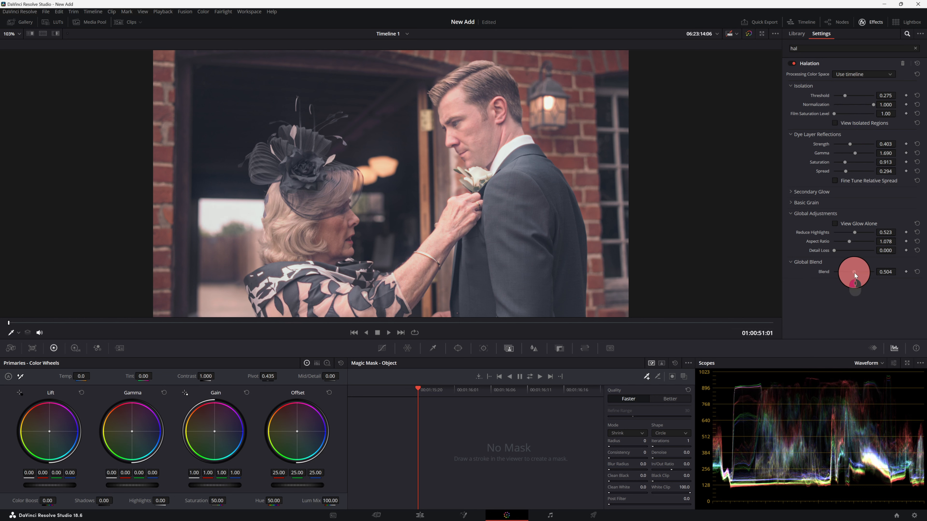
{"action": "left_click_drag", "start_coordinate": [855, 273], "coordinate": [848, 272]}
{"action": "left_click", "coordinate": [20, 34]}
{"action": "left_click", "coordinate": [23, 105]}
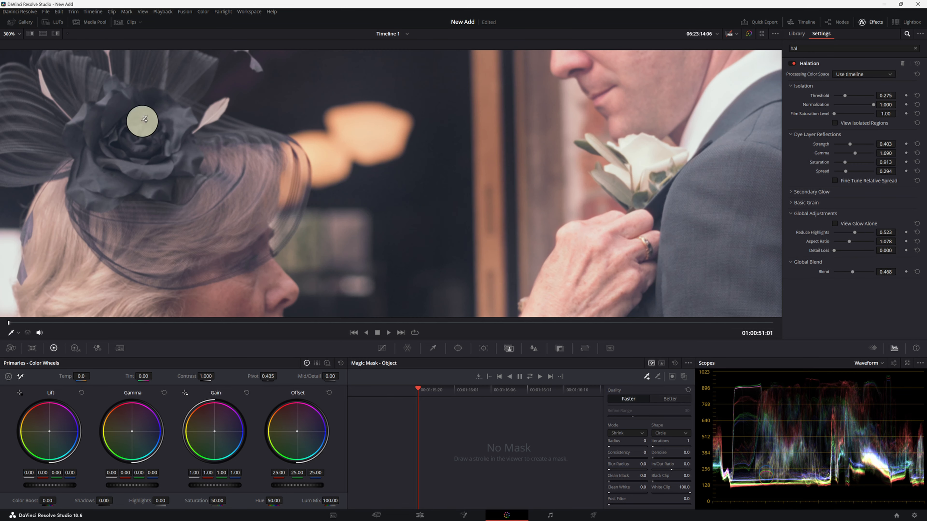
{"action": "left_click_drag", "start_coordinate": [444, 227], "coordinate": [461, 107]}
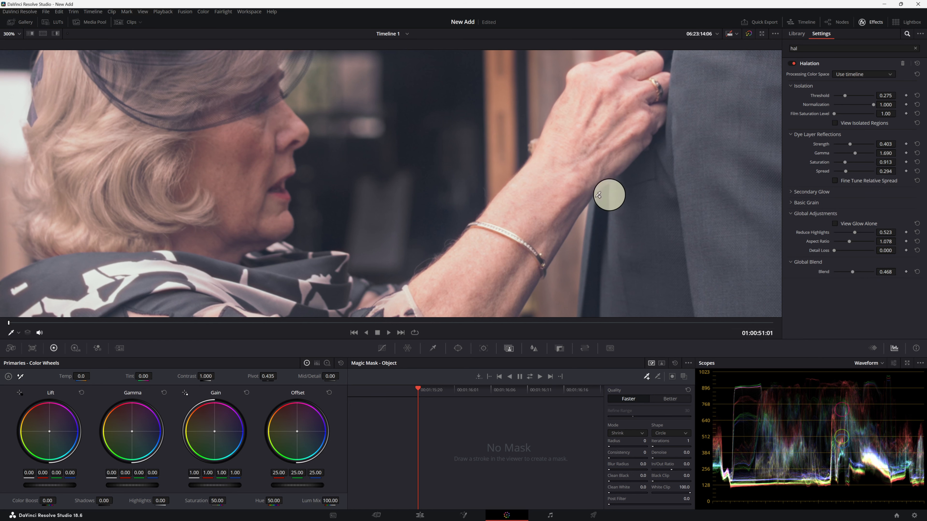
Show the node graph and the clip thumbnails, and view the bridesmaids clip for comparison
{"action": "left_click", "coordinate": [839, 24]}
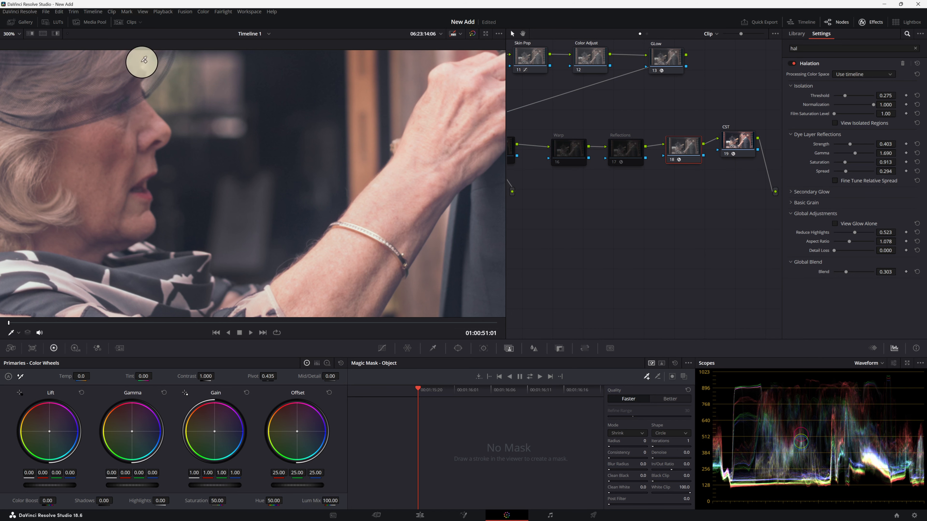
{"action": "left_click", "coordinate": [127, 22]}
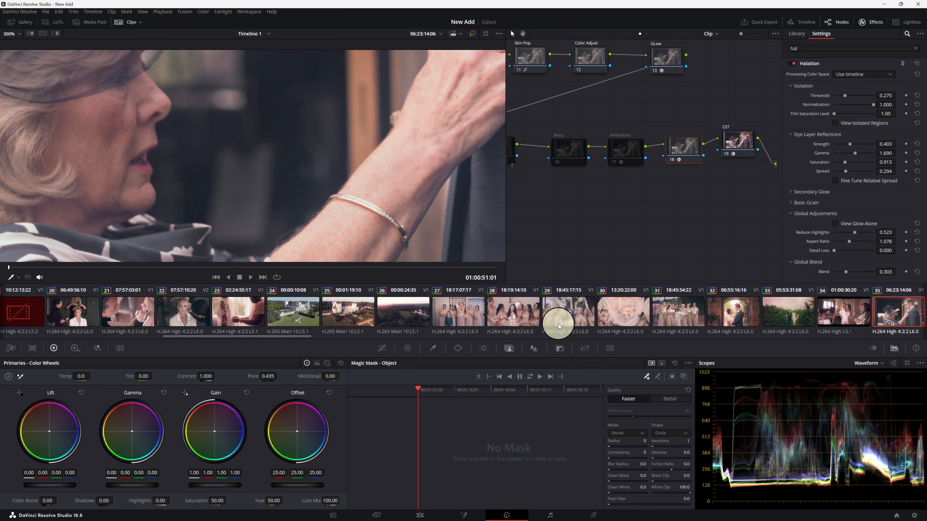
{"action": "left_click", "coordinate": [658, 312]}
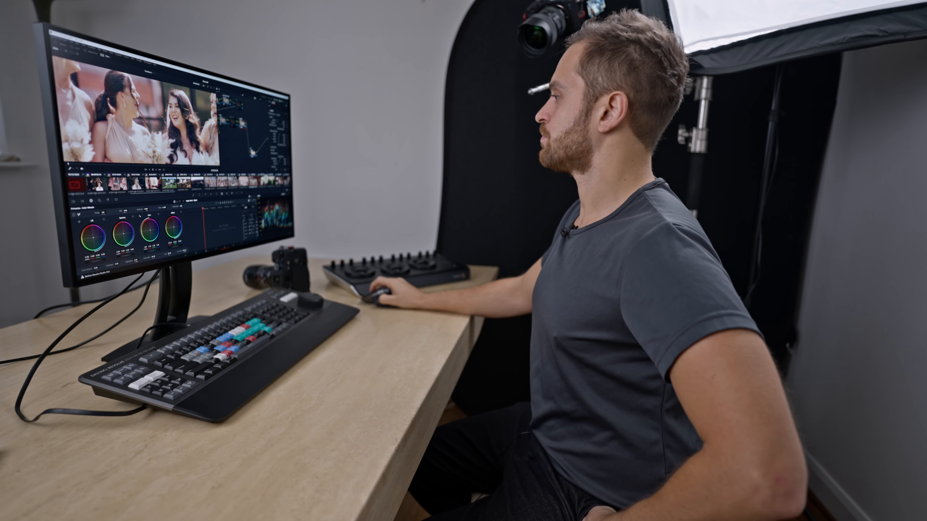
{"action": "left_click", "coordinate": [286, 181]}
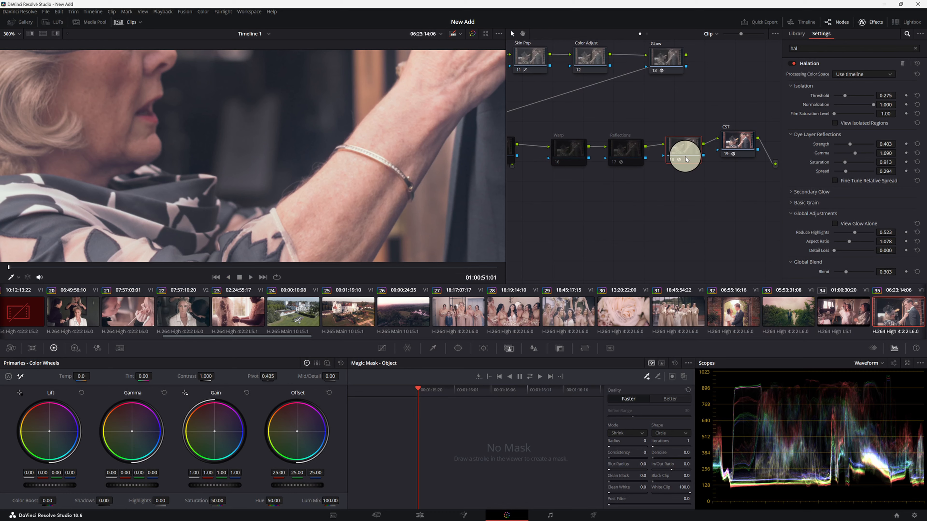
On the groom and older woman clip, label the node before the CST "Halation" and copy its grade
{"action": "right_click", "coordinate": [686, 159]}
{"action": "left_click", "coordinate": [702, 171]}
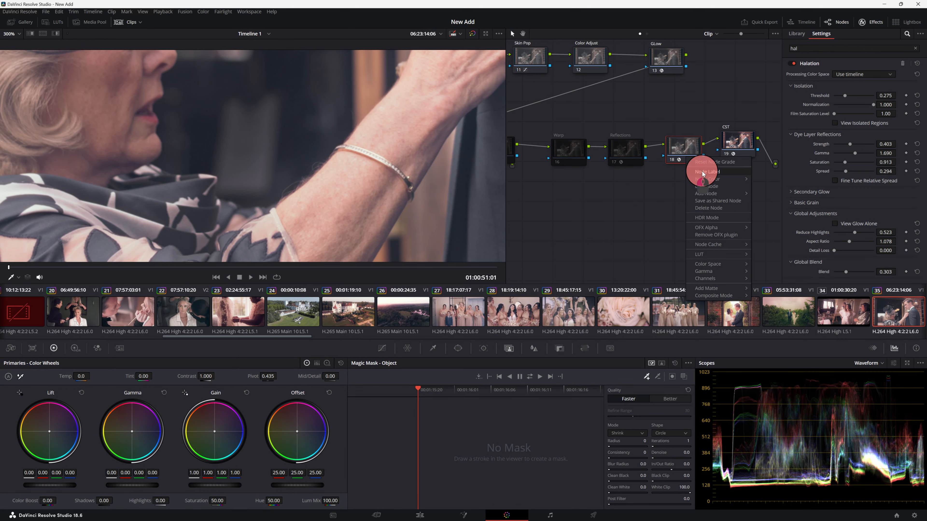
{"action": "type", "text": "H"}
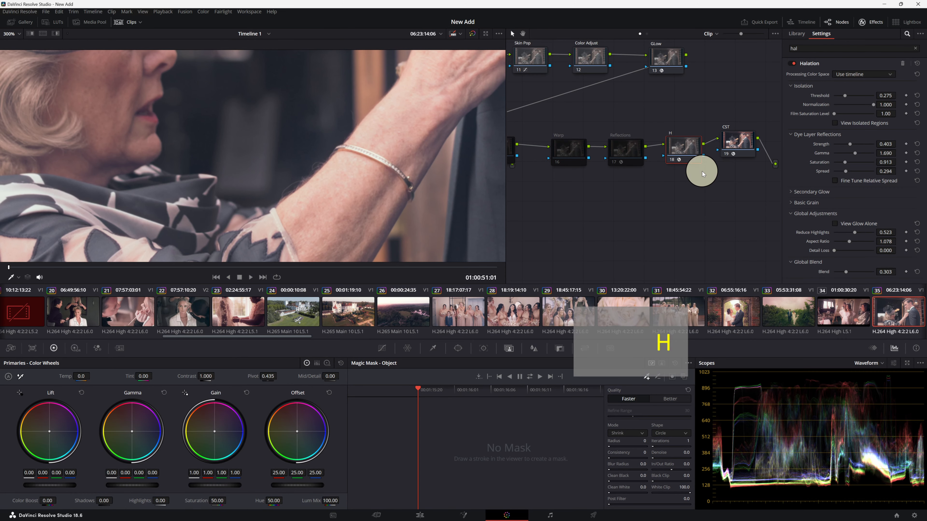
{"action": "type", "text": "alat"}
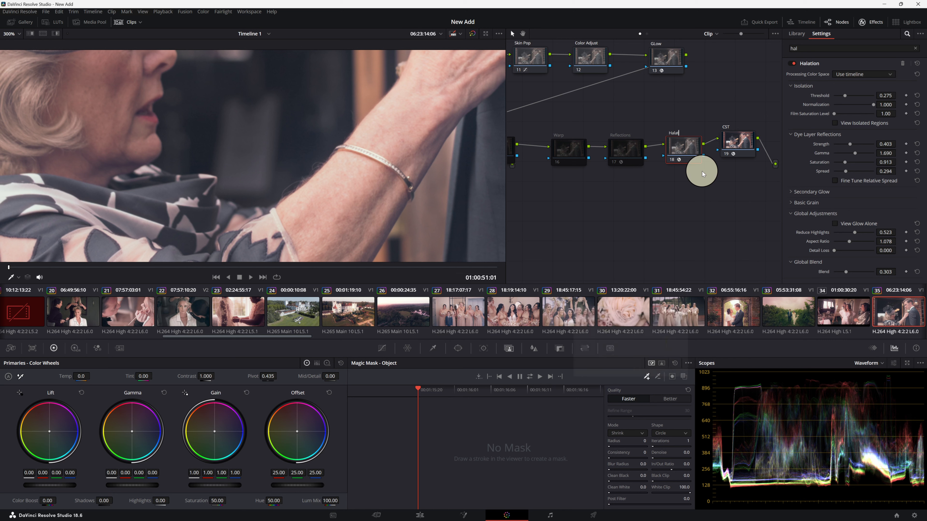
{"action": "type", "text": "ion"}
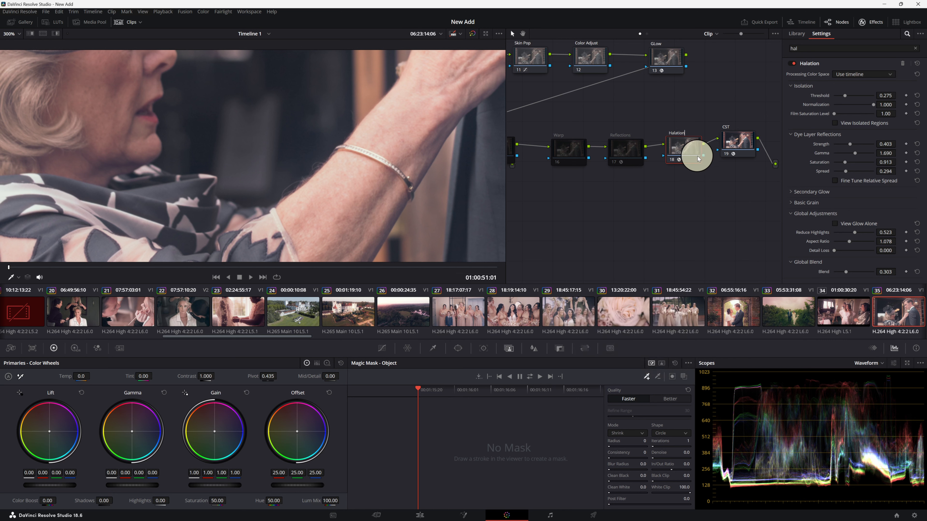
{"action": "right_click", "coordinate": [688, 151]}
{"action": "right_click", "coordinate": [678, 144]}
{"action": "left_click", "coordinate": [678, 144]}
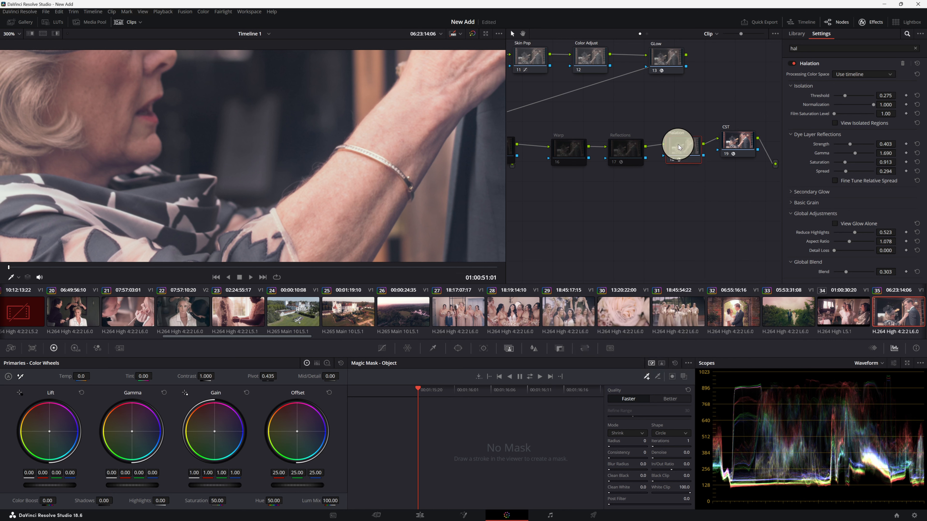
{"action": "key", "text": "ctrl+c"}
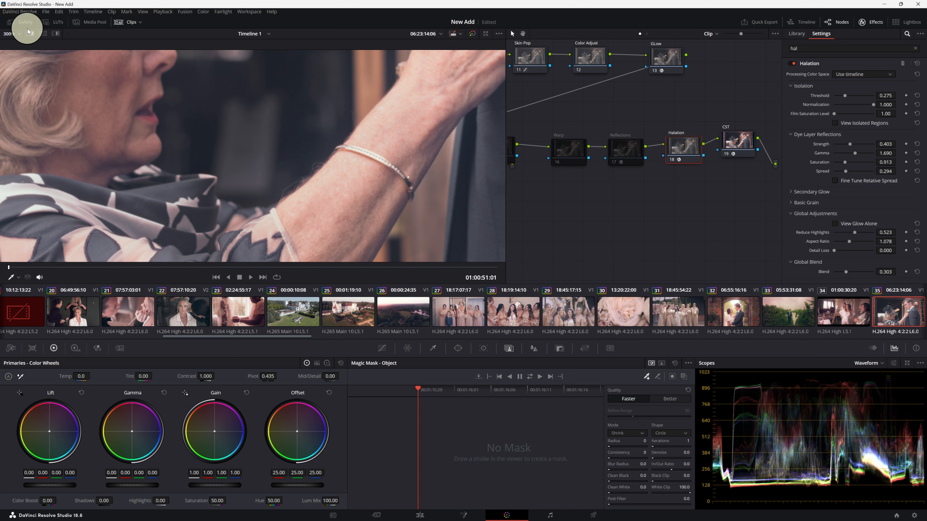
Open the First Wedding Film project and fit the couple's vineyard clip to the viewer
{"action": "left_click", "coordinate": [29, 12]}
{"action": "left_click", "coordinate": [29, 11]}
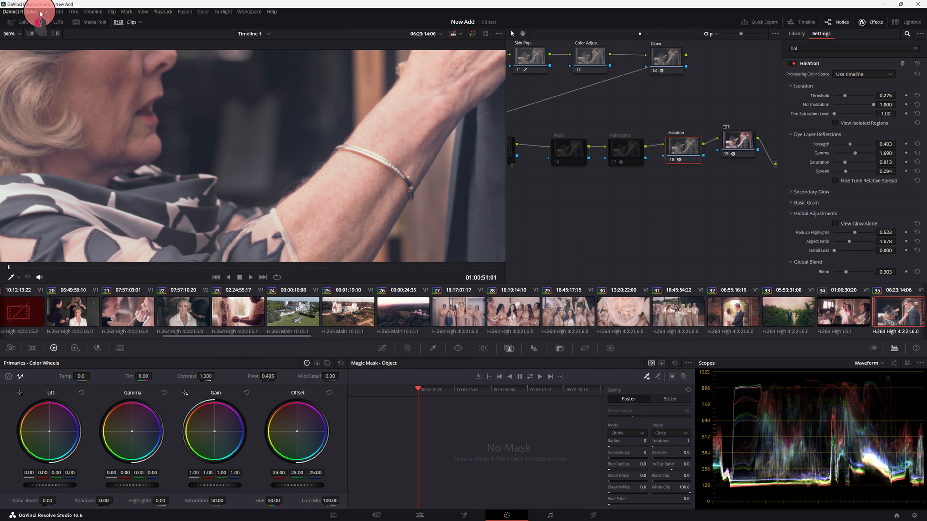
{"action": "left_click", "coordinate": [46, 11]}
{"action": "left_click", "coordinate": [92, 153]}
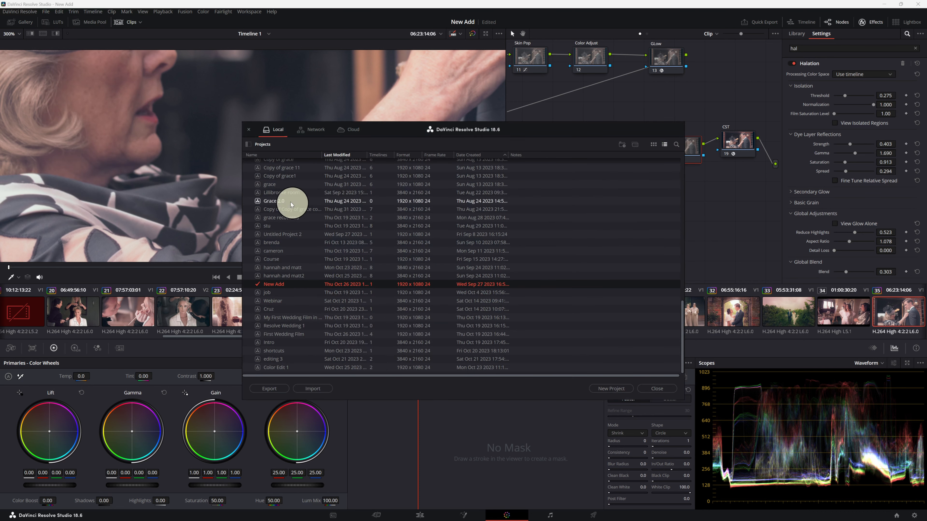
{"action": "left_click", "coordinate": [344, 334]}
{"action": "double_click", "coordinate": [344, 333]}
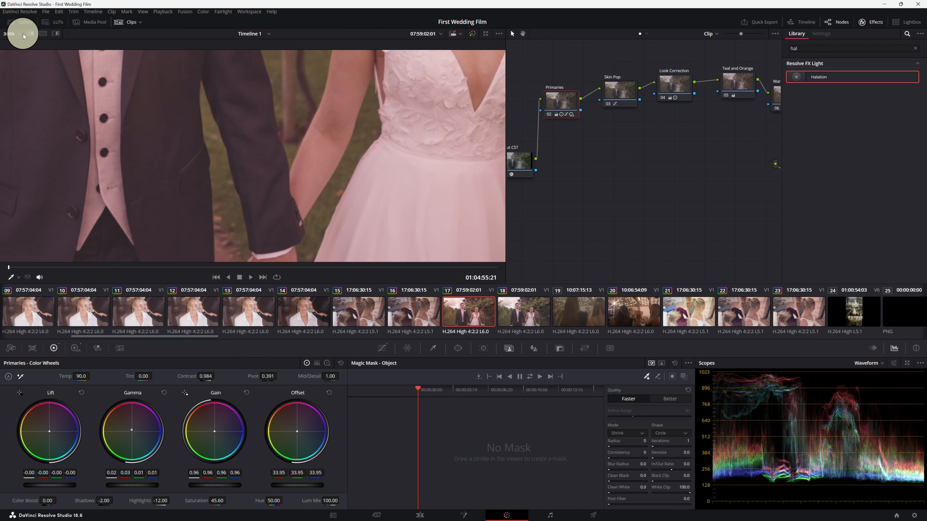
{"action": "left_click", "coordinate": [19, 33]}
{"action": "left_click", "coordinate": [21, 49]}
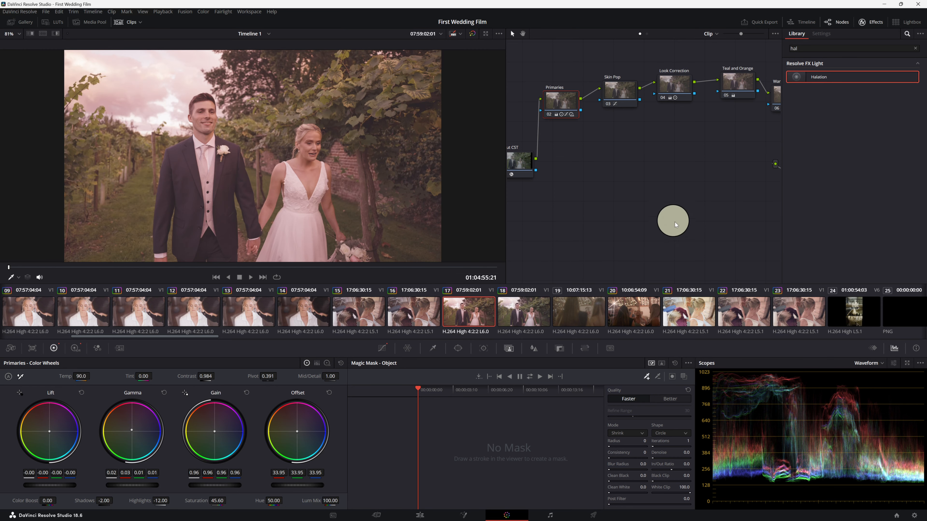
Add a serial node between node 07 and Output CST and place it in the empty area below Look Correction
{"action": "left_click_drag", "start_coordinate": [739, 231], "coordinate": [693, 206]}
{"action": "left_click_drag", "start_coordinate": [720, 141], "coordinate": [654, 189]}
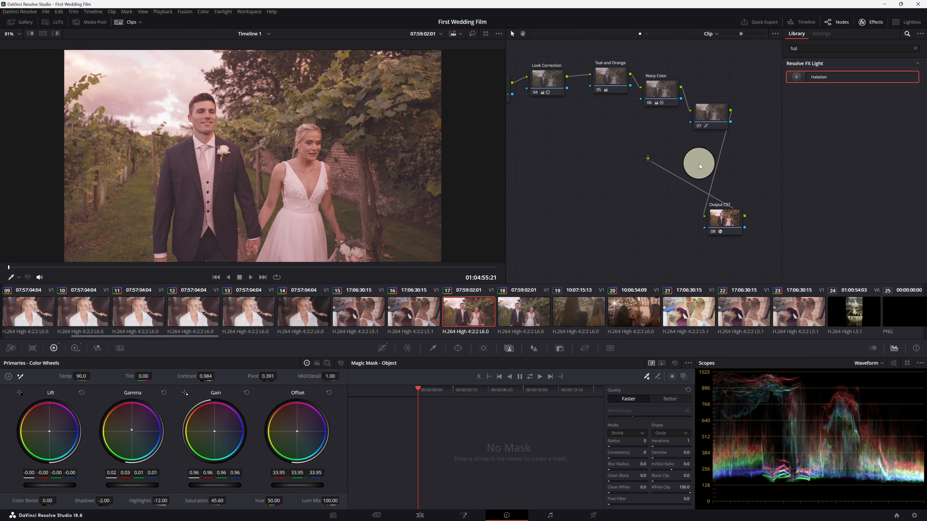
{"action": "left_click", "coordinate": [708, 113]}
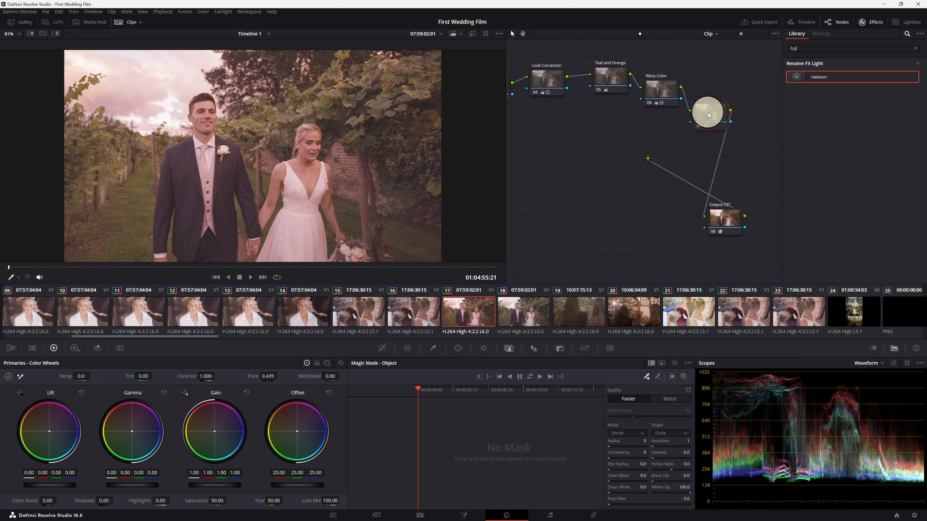
{"action": "key", "text": "alt+s"}
{"action": "left_click_drag", "start_coordinate": [535, 165], "coordinate": [564, 180]}
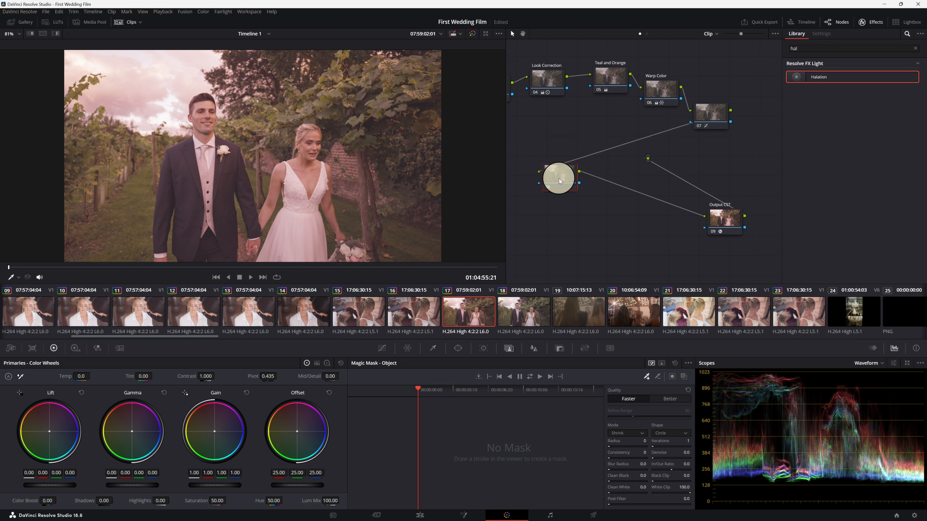
Label the new serial node before Output CST "Halation"
{"action": "right_click", "coordinate": [559, 178]}
{"action": "left_click", "coordinate": [585, 195]}
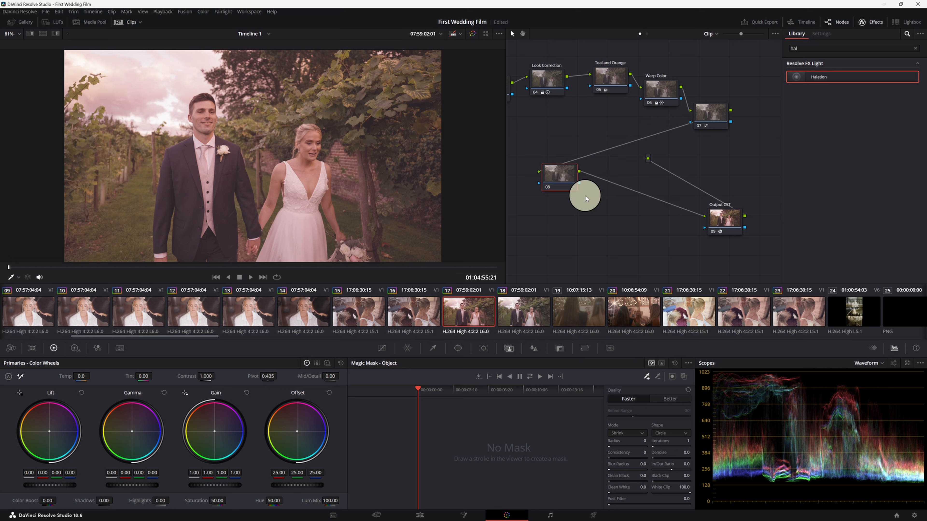
{"action": "type", "text": "Halation"}
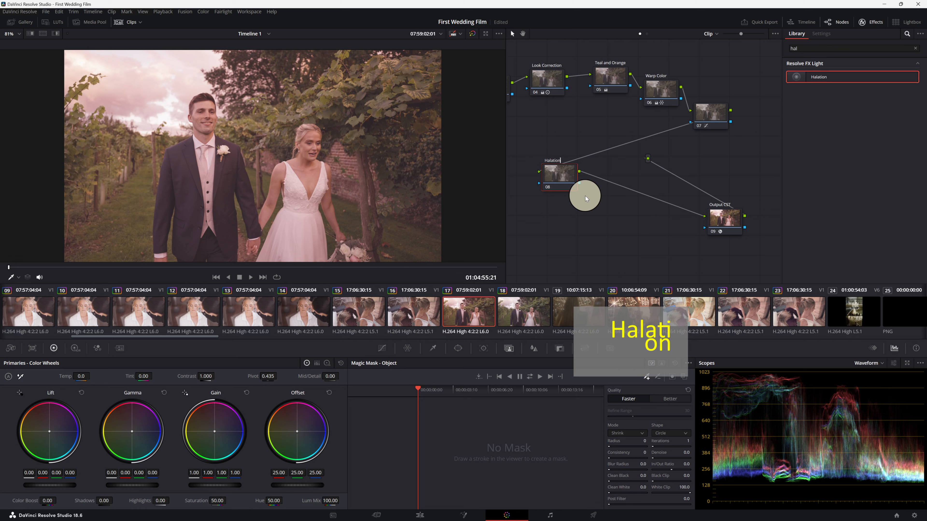
{"action": "right_click", "coordinate": [562, 181]}
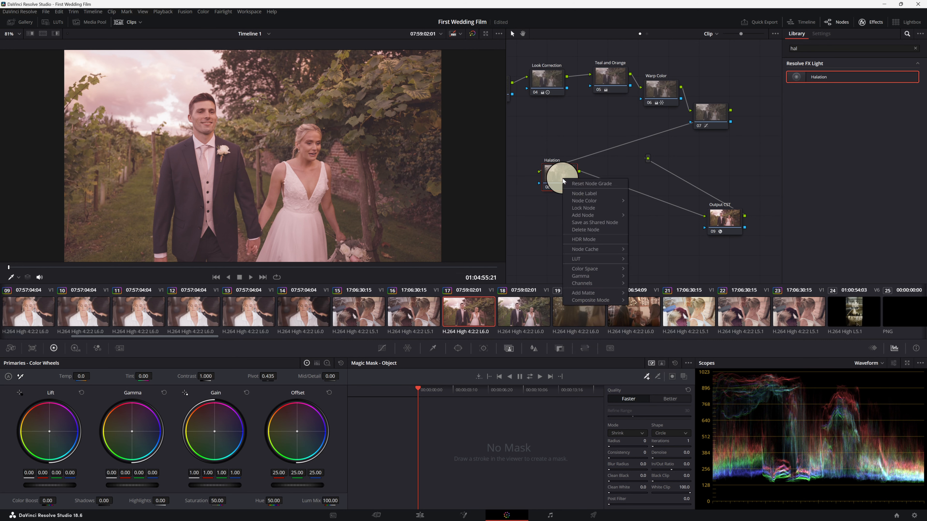
Paste the copied halation grade onto the Halation node of the couple's vineyard clip
{"action": "key", "text": "Escape"}
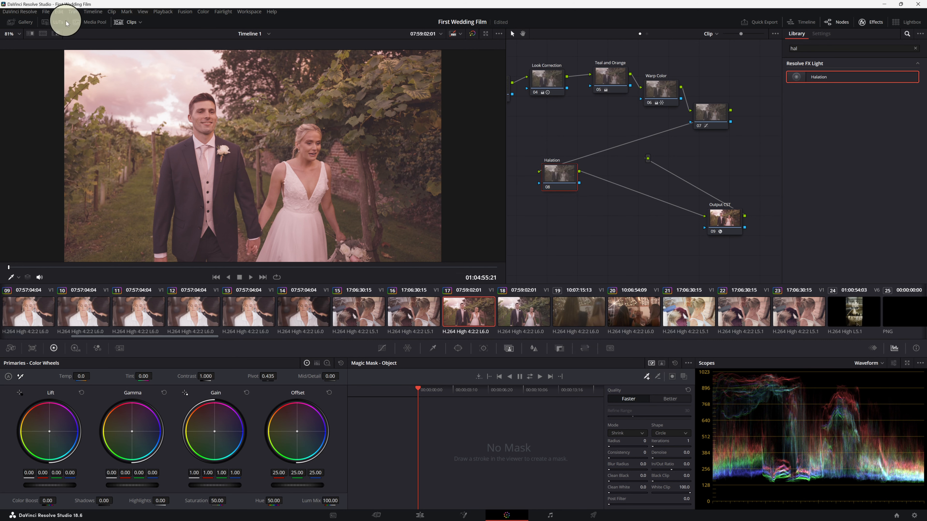
{"action": "left_click", "coordinate": [59, 11]}
{"action": "left_click", "coordinate": [84, 95]}
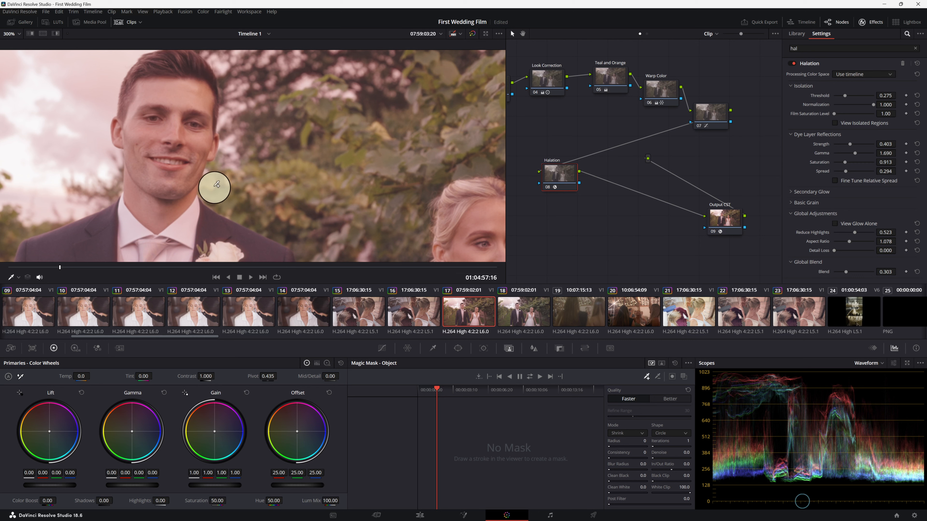
Compare the vineyard shot with and without the Halation node, and set its Strength to 0.220 and Global Blend to 0.413
{"action": "left_click", "coordinate": [547, 187]}
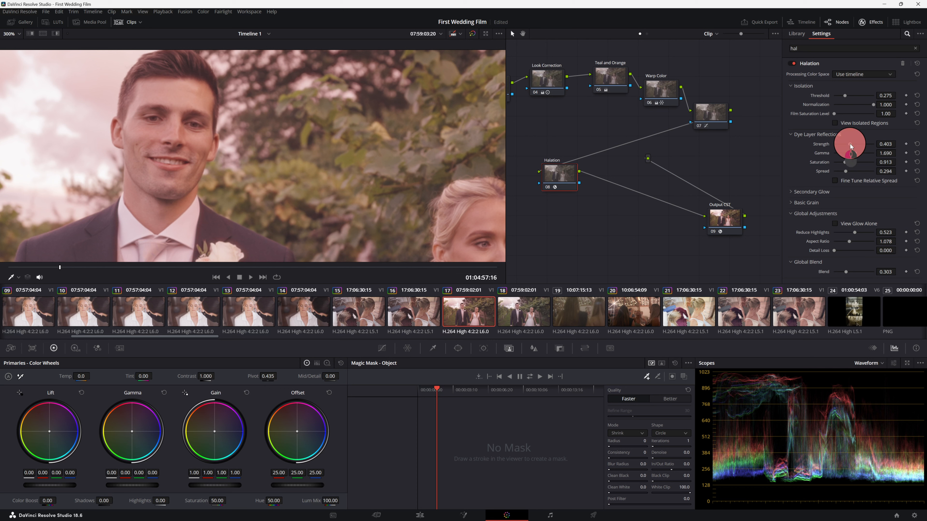
{"action": "left_click_drag", "start_coordinate": [850, 144], "coordinate": [842, 144]}
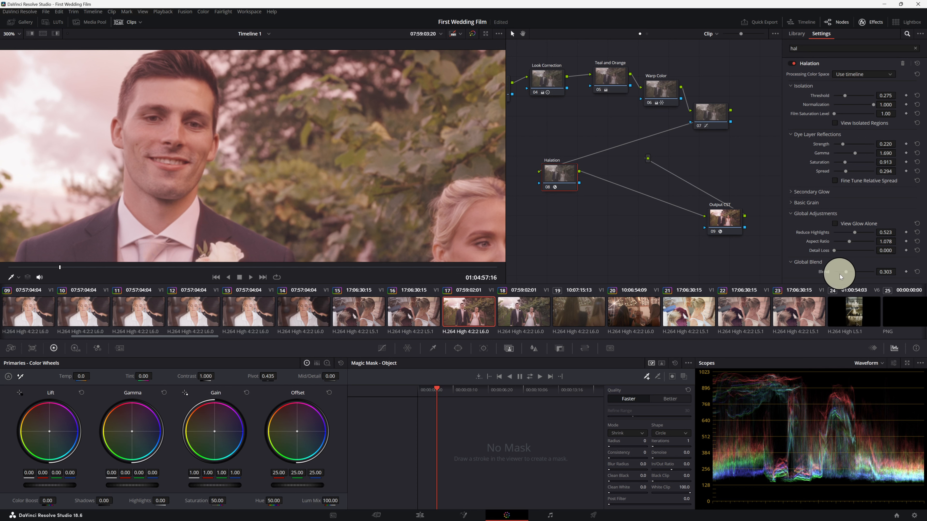
{"action": "mouse_move", "coordinate": [844, 272]}
{"action": "left_mouse_down"}
{"action": "mouse_move", "coordinate": [831, 272]}
{"action": "mouse_move", "coordinate": [879, 270]}
{"action": "mouse_move", "coordinate": [823, 277]}
{"action": "mouse_move", "coordinate": [852, 270]}
{"action": "left_mouse_up"}
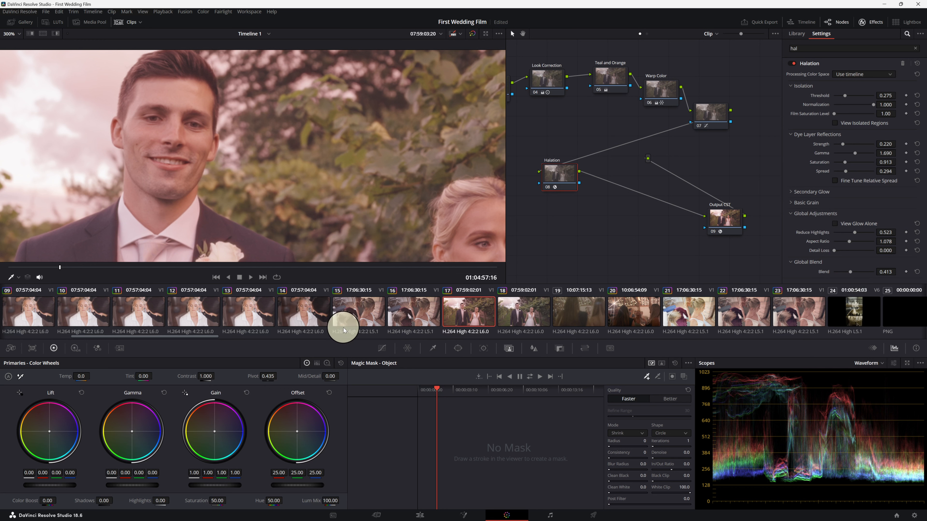
Open clip 15 of the bride being dressed and fit it to the viewer
{"action": "left_click", "coordinate": [363, 315]}
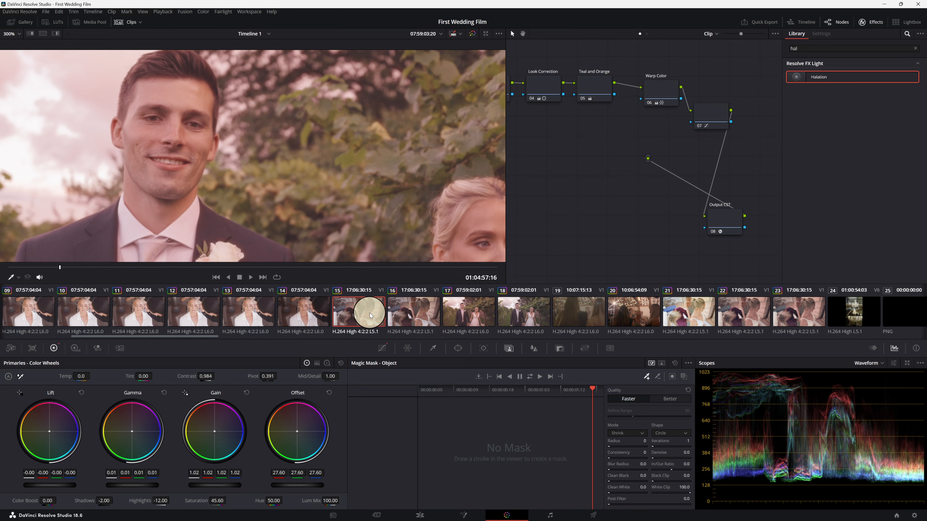
{"action": "left_click", "coordinate": [26, 31]}
{"action": "left_click", "coordinate": [19, 42]}
Add a serial node after node 07, place it in the empty area below Look Correction, and paste the copied halation grade onto it
{"action": "left_click", "coordinate": [712, 117]}
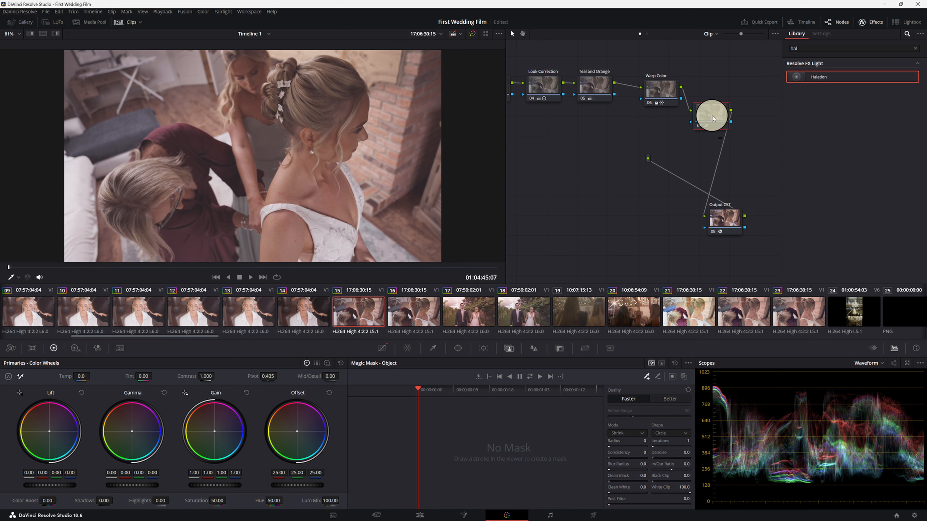
{"action": "key", "text": "alt+s"}
{"action": "left_click_drag", "start_coordinate": [544, 142], "coordinate": [539, 169]}
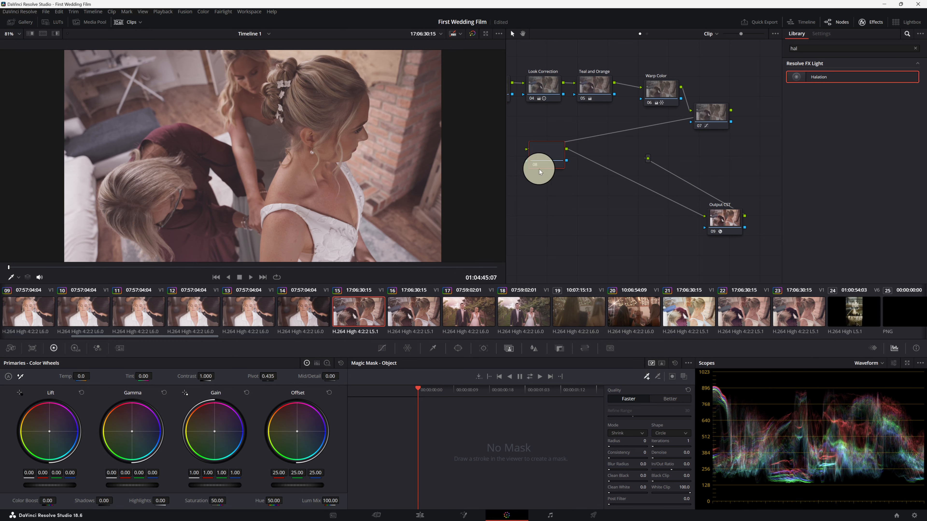
{"action": "key", "text": "ctrl+v"}
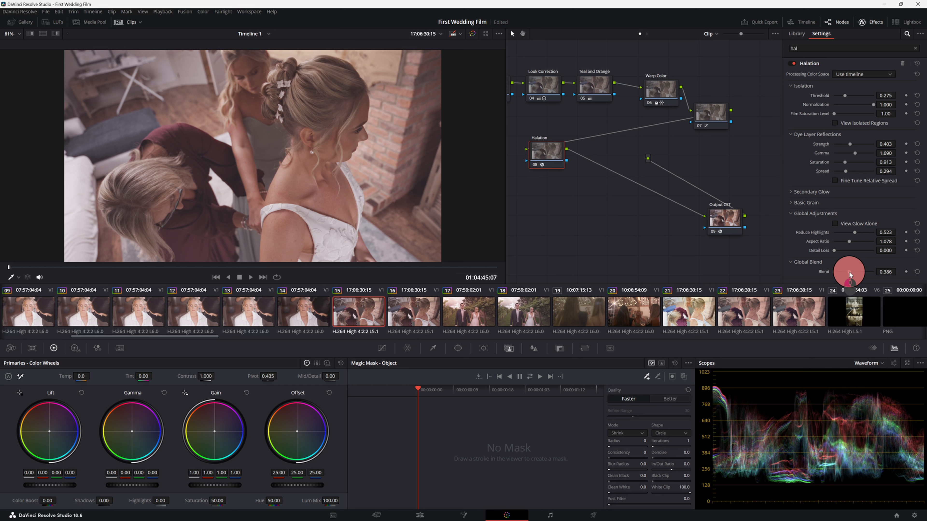
On the bride's clip, set the halation's Global Blend to 0.294, Threshold to 0.175, Spread to 0.386 and Strength to 0.587
{"action": "mouse_move", "coordinate": [849, 272]}
{"action": "left_mouse_down"}
{"action": "mouse_move", "coordinate": [887, 269]}
{"action": "mouse_move", "coordinate": [831, 273]}
{"action": "mouse_move", "coordinate": [845, 272]}
{"action": "left_mouse_up"}
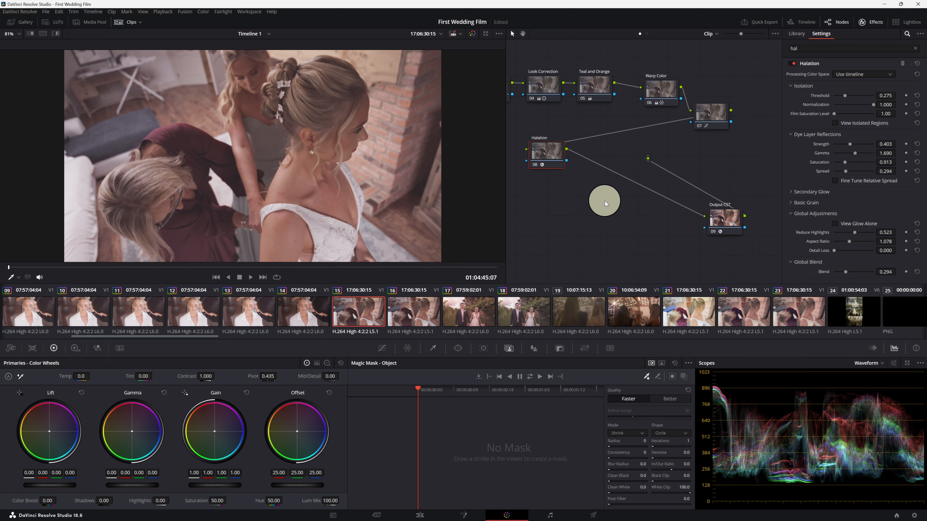
{"action": "left_click", "coordinate": [22, 35]}
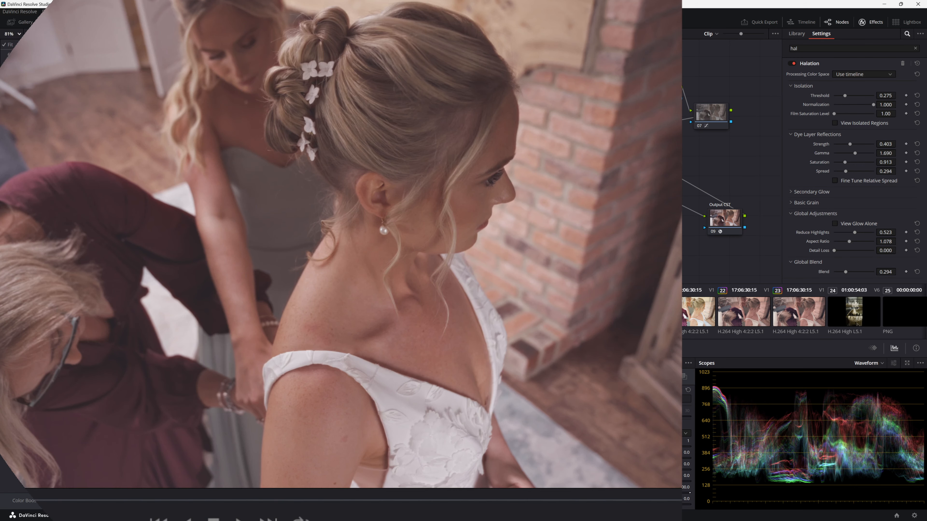
{"action": "left_click", "coordinate": [22, 93]}
{"action": "left_click_drag", "start_coordinate": [549, 149], "coordinate": [500, 369]}
{"action": "left_click_drag", "start_coordinate": [369, 76], "coordinate": [507, 427]}
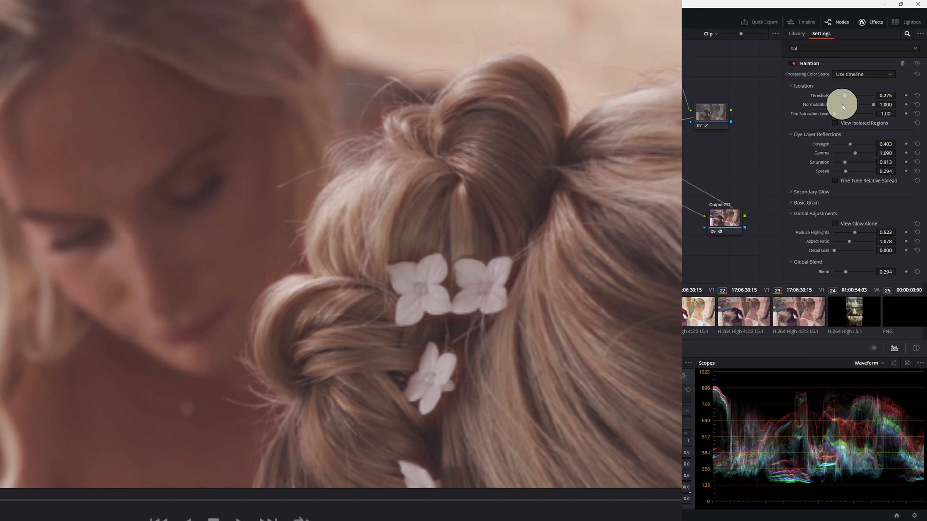
{"action": "left_click_drag", "start_coordinate": [844, 96], "coordinate": [840, 96]}
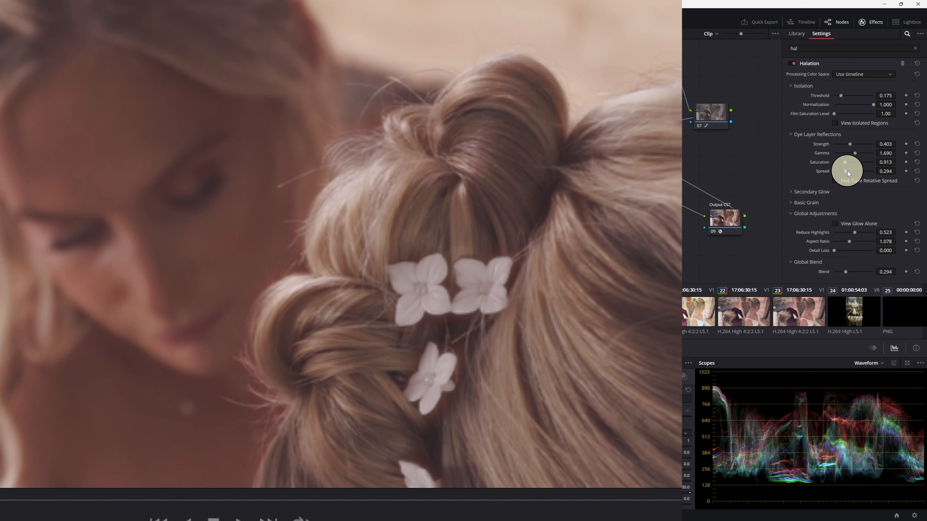
{"action": "left_click_drag", "start_coordinate": [847, 171], "coordinate": [849, 173]}
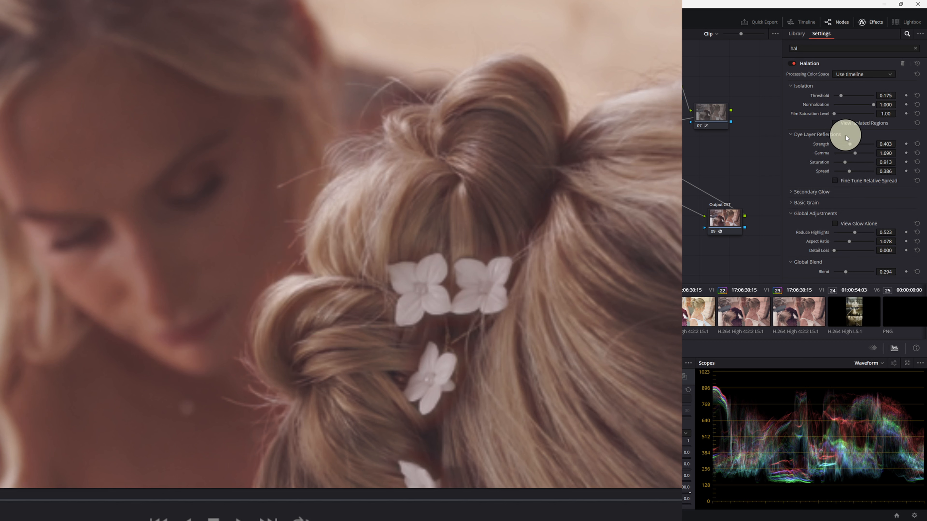
{"action": "left_click_drag", "start_coordinate": [856, 145], "coordinate": [856, 147]}
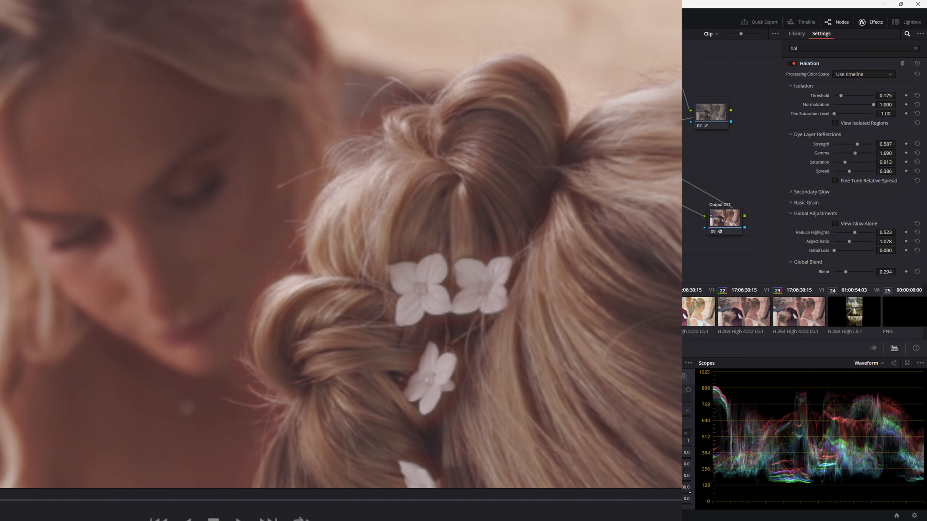
Judge the halation on the wider shot of the bride and set its Strength to 0.312 and Saturation to 0.720
{"action": "key", "text": "shift+z"}
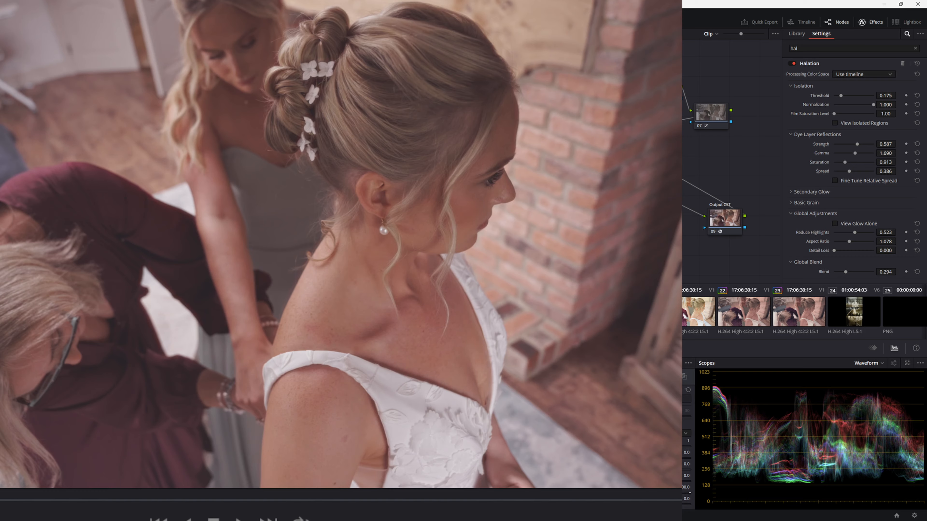
{"action": "left_click_drag", "start_coordinate": [540, 73], "coordinate": [643, 71]}
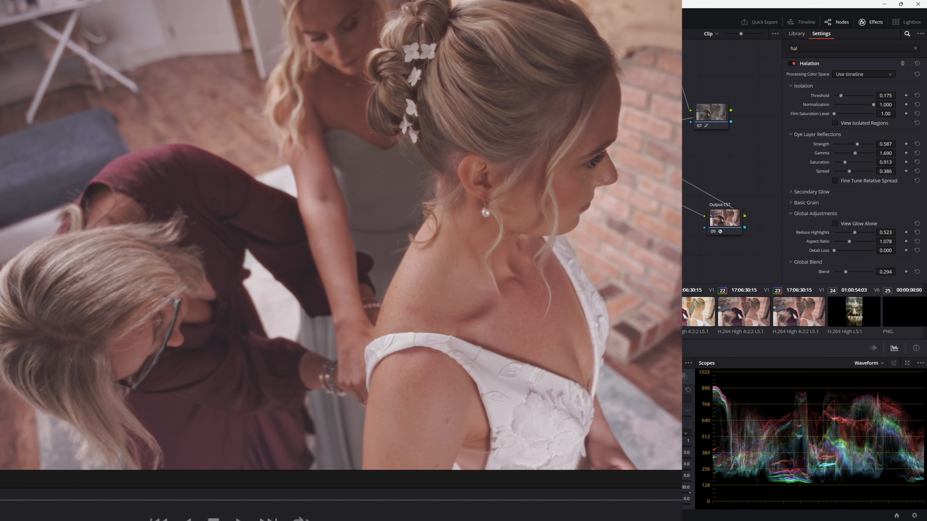
{"action": "mouse_move", "coordinate": [682, 76]}
{"action": "left_mouse_down"}
{"action": "mouse_move", "coordinate": [680, 103]}
{"action": "mouse_move", "coordinate": [681, 89]}
{"action": "left_mouse_up"}
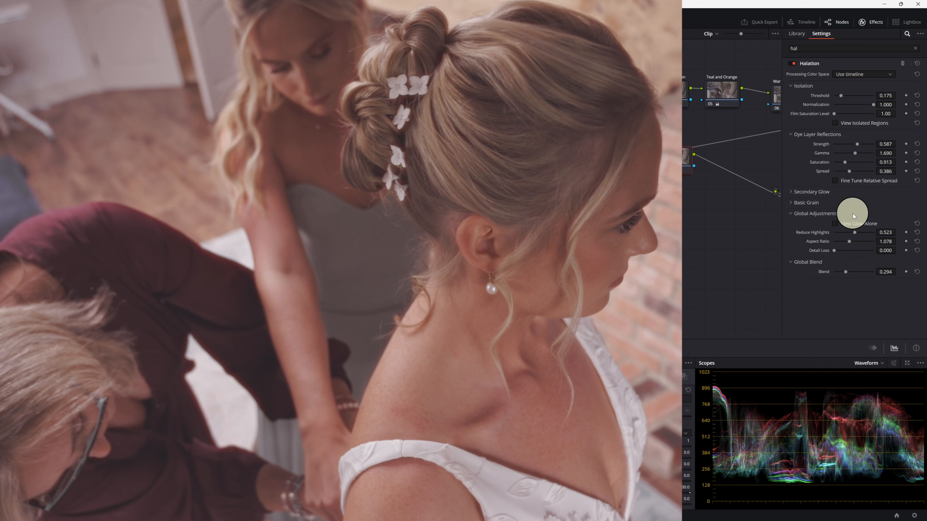
{"action": "left_click_drag", "start_coordinate": [856, 144], "coordinate": [852, 145]}
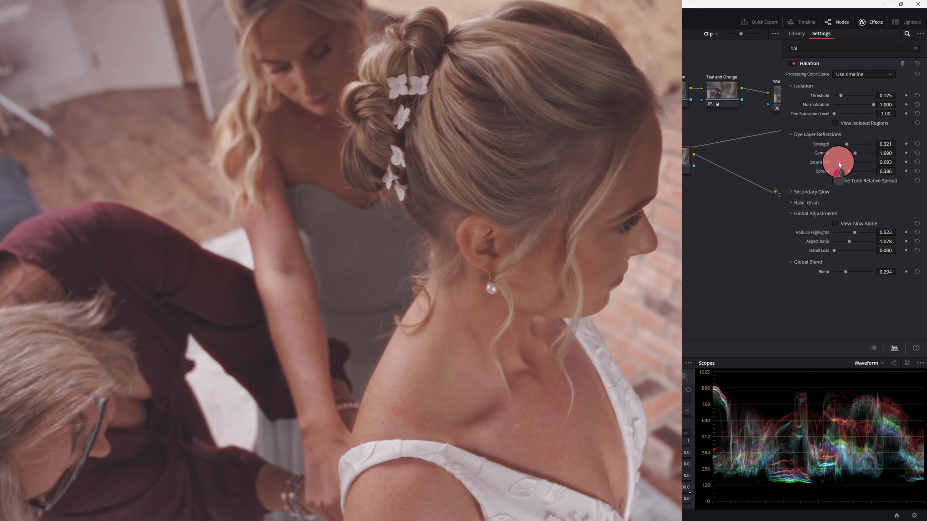
{"action": "left_click_drag", "start_coordinate": [839, 162], "coordinate": [847, 143]}
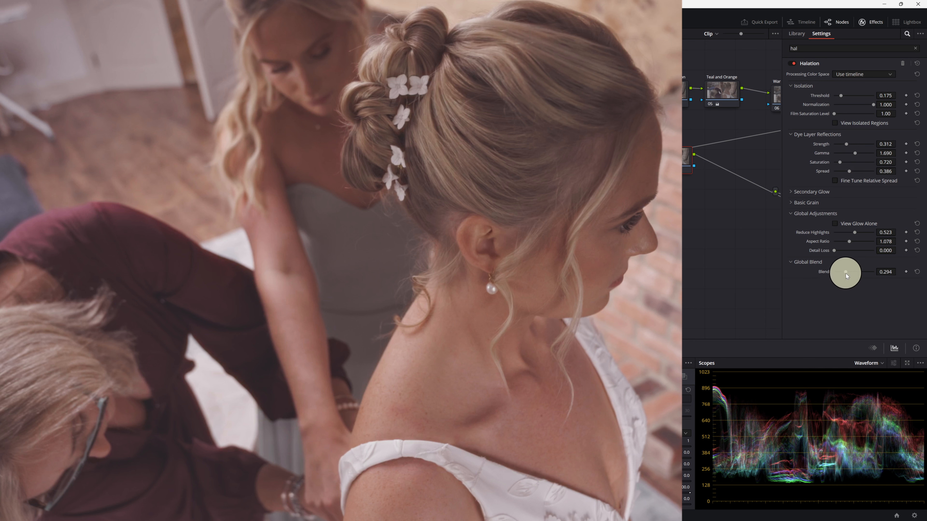
Raise the halation's Global Blend on the bride's clip to 1.000 to show the effect at full intensity
{"action": "left_click_drag", "start_coordinate": [846, 272], "coordinate": [846, 272]}
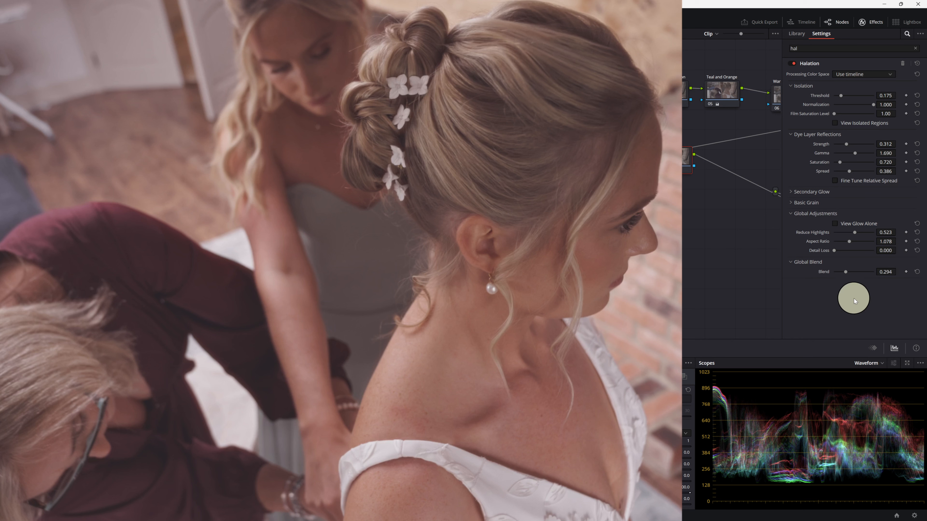
{"action": "left_click_drag", "start_coordinate": [846, 273], "coordinate": [923, 255]}
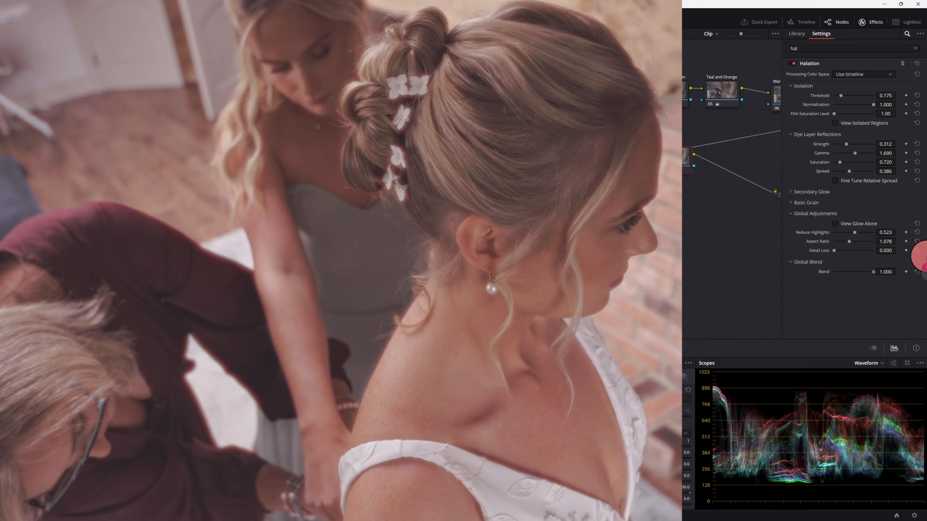
{"action": "left_click_drag", "start_coordinate": [923, 256], "coordinate": [917, 252]}
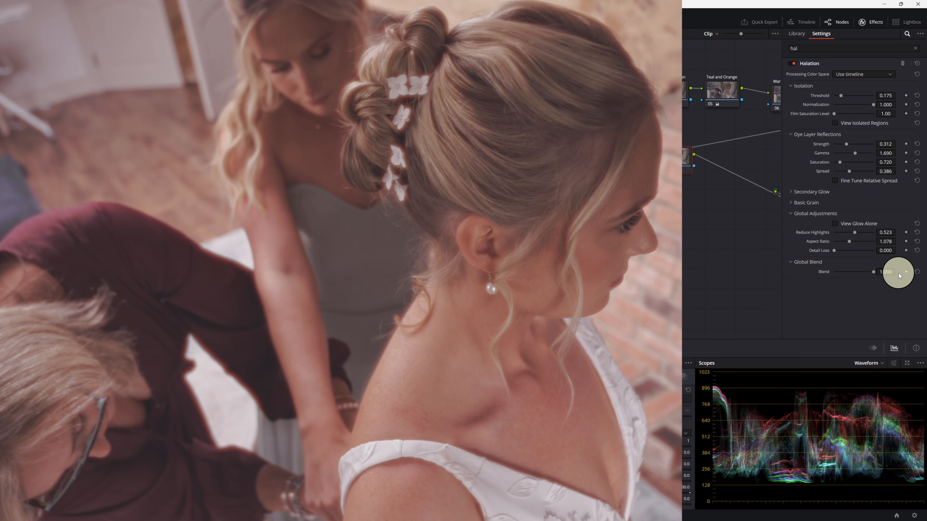
{"action": "left_click_drag", "start_coordinate": [899, 273], "coordinate": [870, 298]}
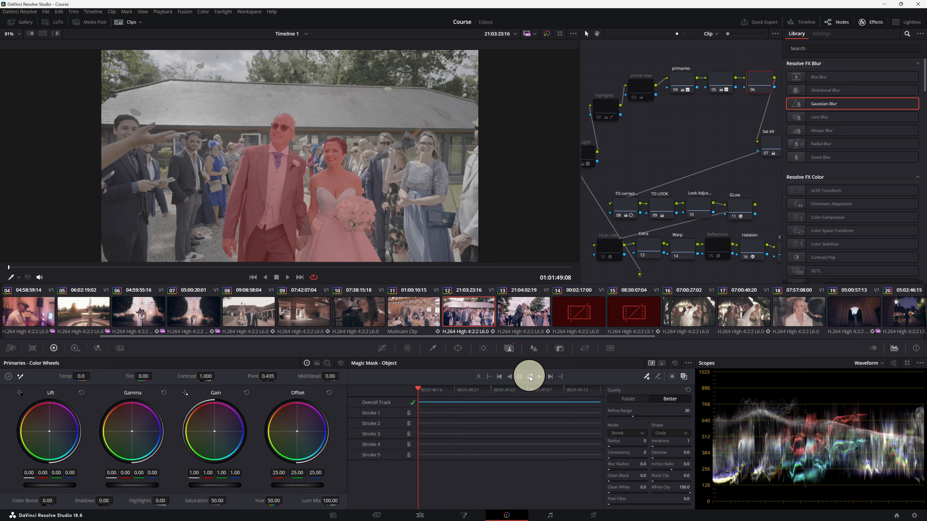
{"action": "left_click", "coordinate": [481, 436]}
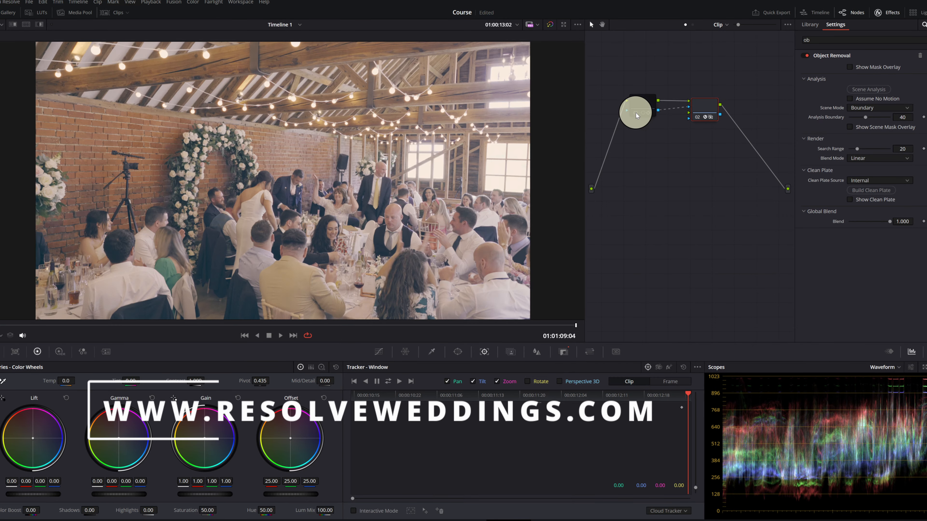